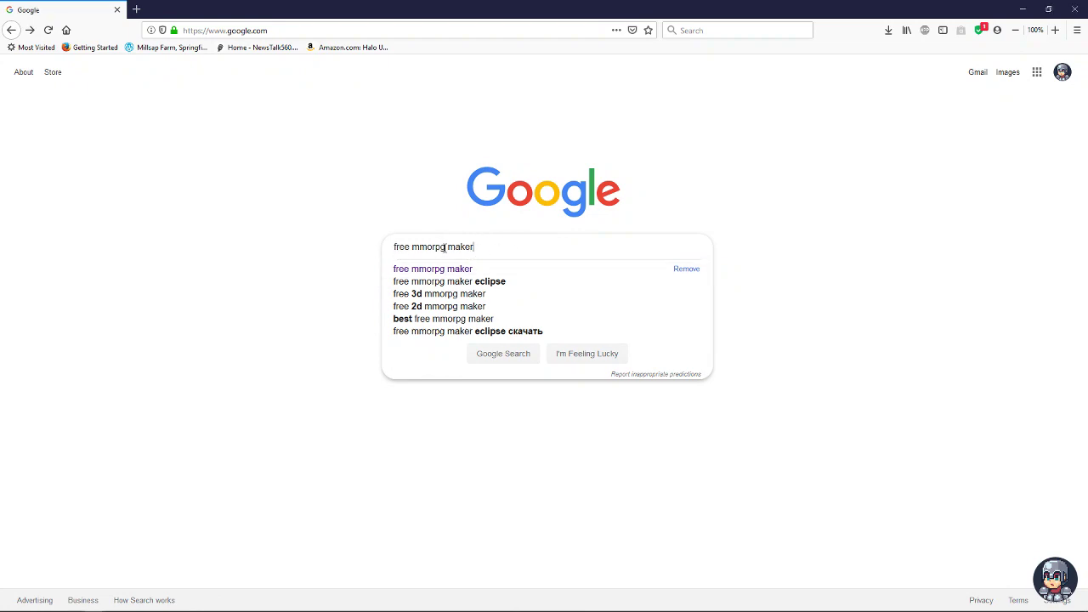
- Search for a free MMORPG maker and open the Intersect Engine page
{"action": "key", "text": "Return"}
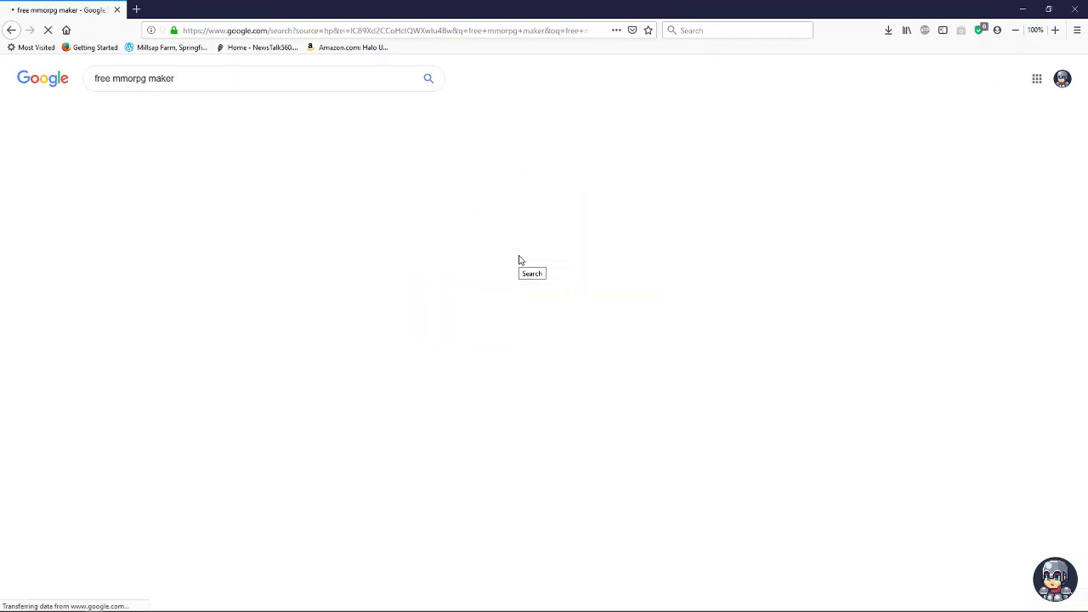
{"action": "scroll", "coordinate": [194, 480], "scroll_direction": "down", "scroll_amount": 3}
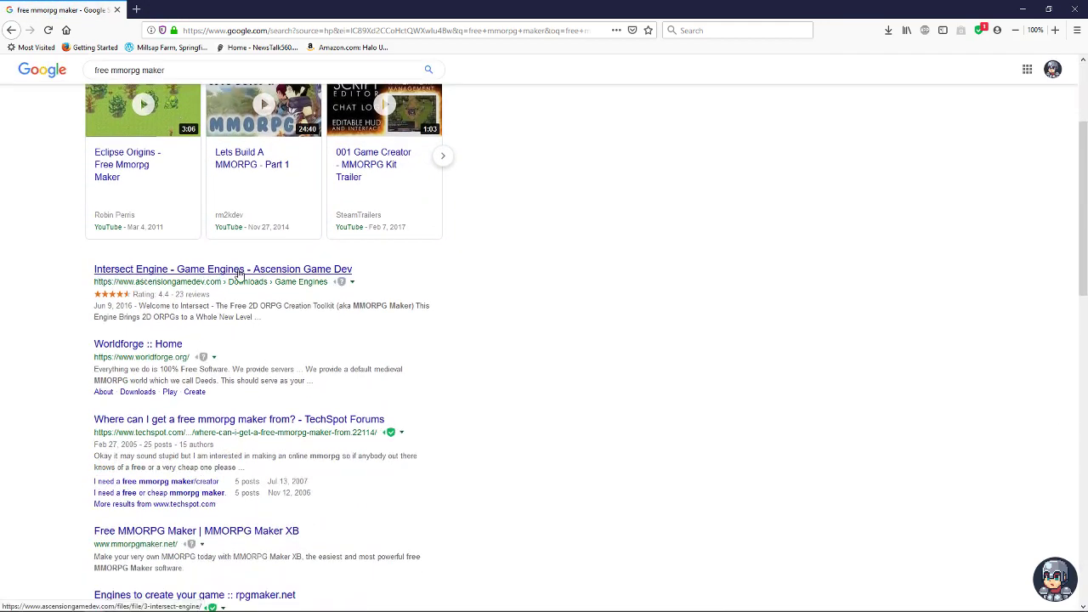
{"action": "left_click", "coordinate": [197, 277]}
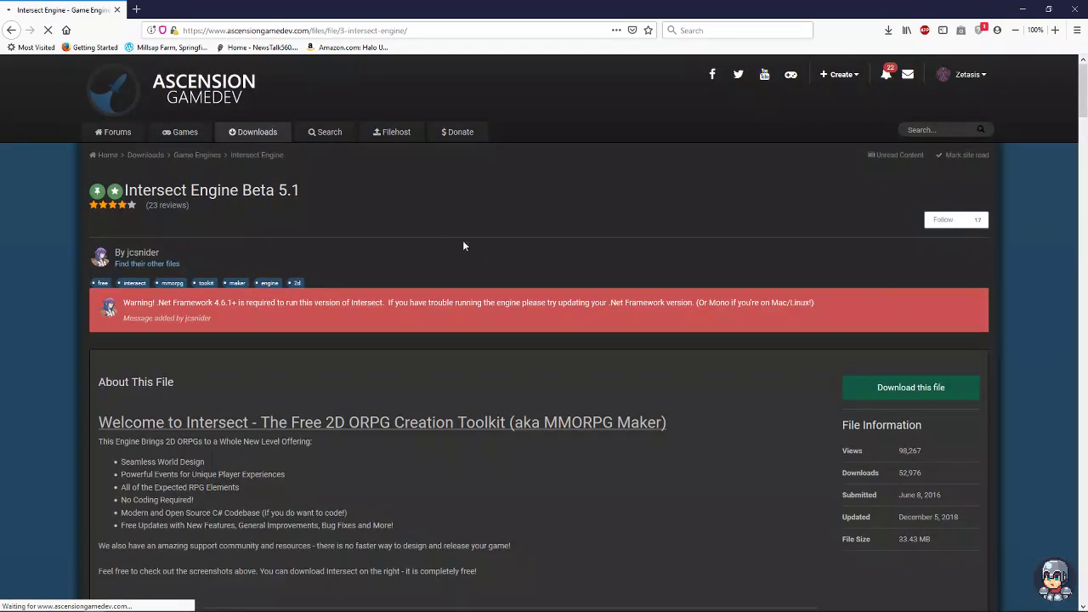
- Look over the Beta 5.1 download page, then minimize Firefox and reposition the Intersect Engine desktop folder
{"action": "scroll", "coordinate": [531, 466], "scroll_direction": "down", "scroll_amount": 2}
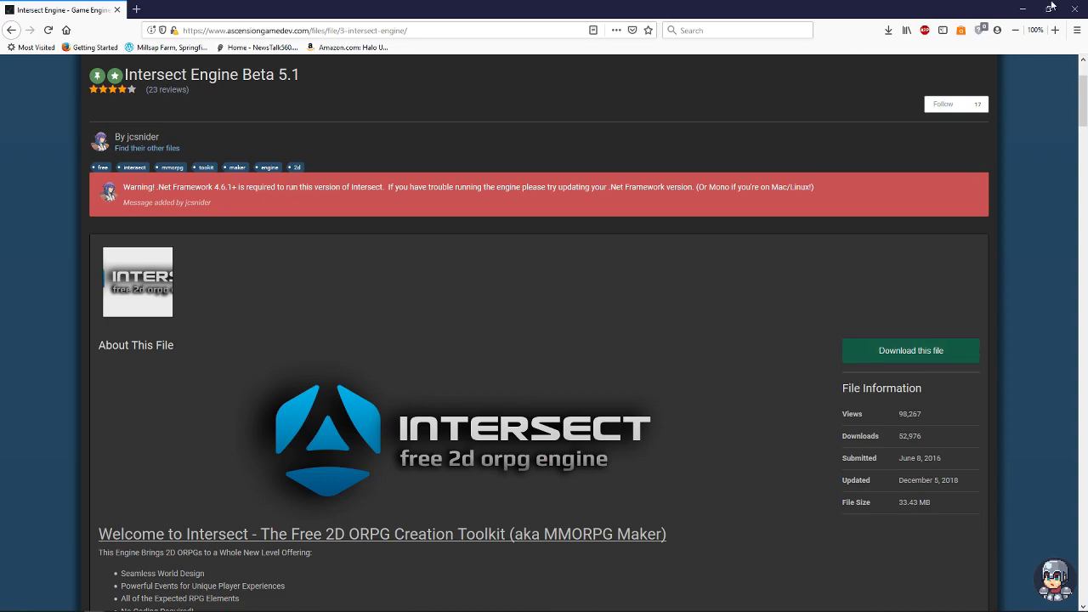
{"action": "left_click", "coordinate": [1023, 7]}
{"action": "left_click_drag", "start_coordinate": [109, 68], "coordinate": [374, 128]}
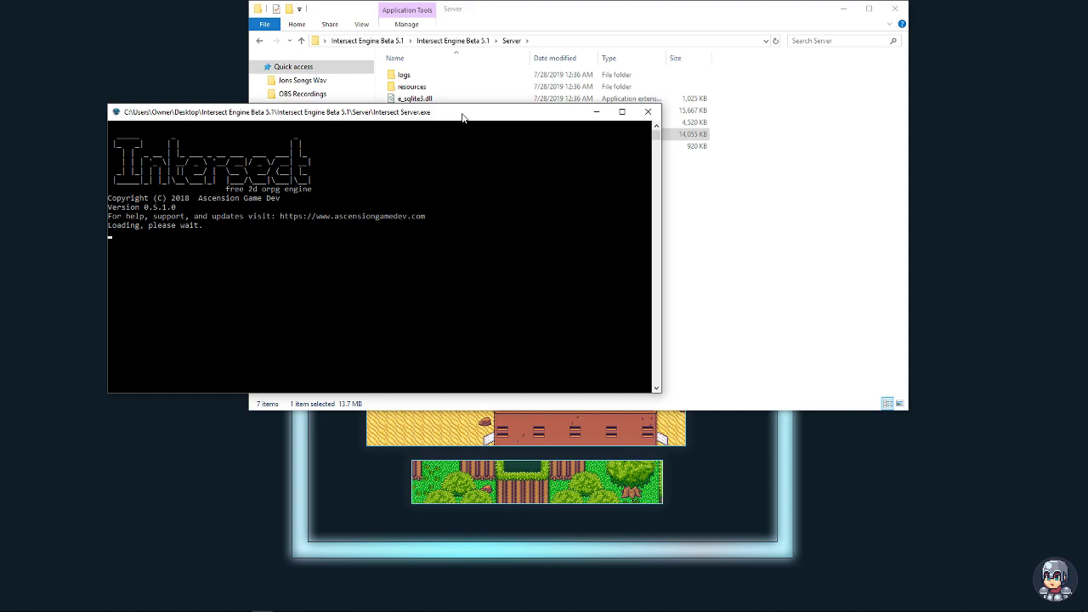
- Move the server console aside and allow Intersect Server through the Windows firewall
{"action": "left_click_drag", "start_coordinate": [462, 114], "coordinate": [448, 174]}
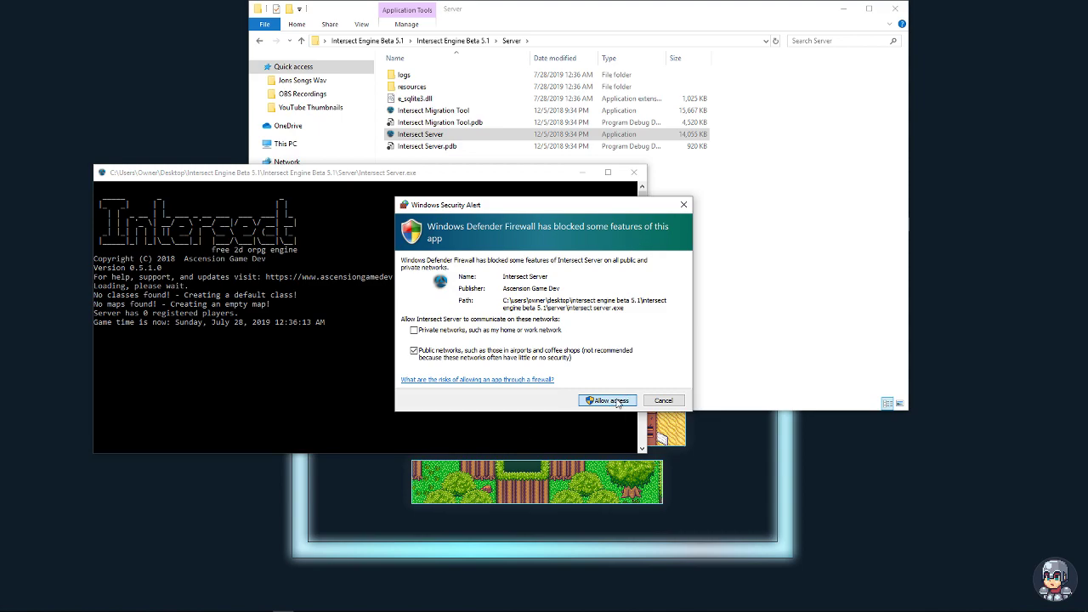
{"action": "left_click", "coordinate": [608, 402]}
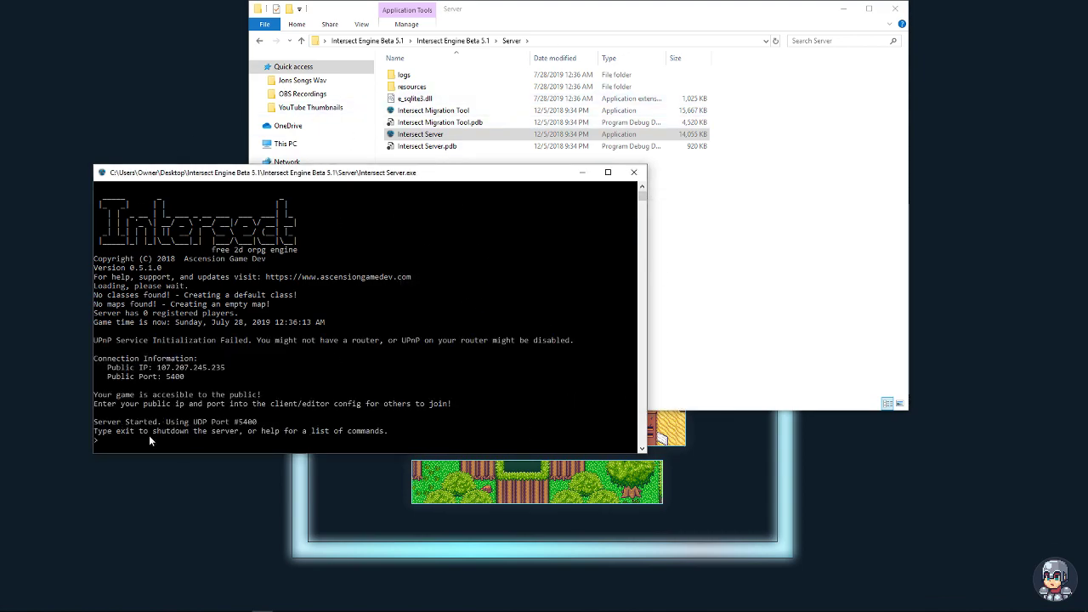
- Launch Intersect Client from the Client and Editor folder in File Explorer
{"action": "left_click", "coordinate": [522, 24]}
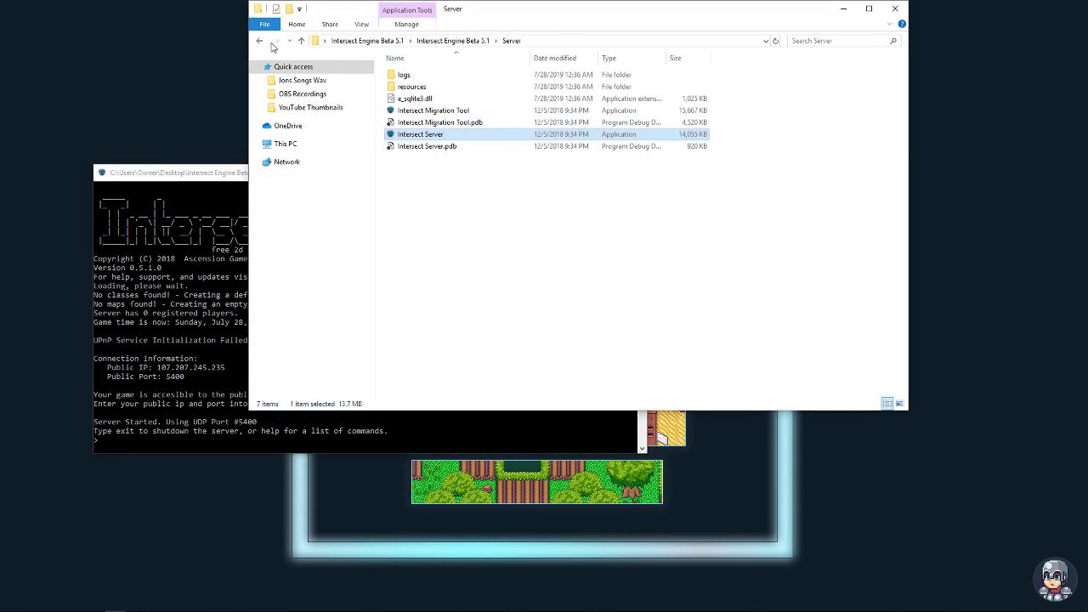
{"action": "left_click", "coordinate": [261, 41]}
{"action": "double_click", "coordinate": [429, 75]}
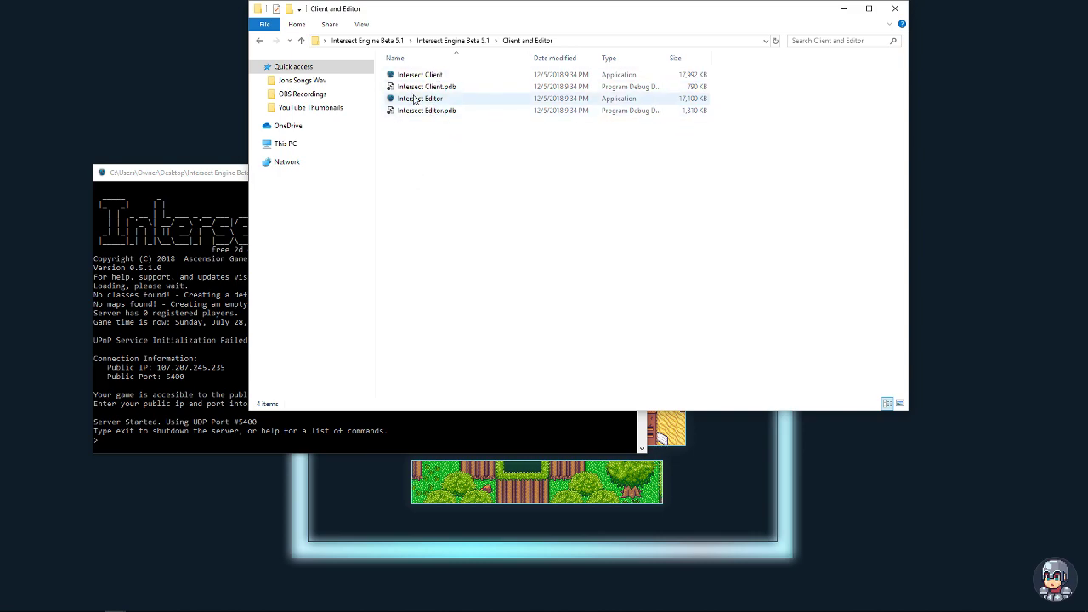
{"action": "double_click", "coordinate": [420, 75]}
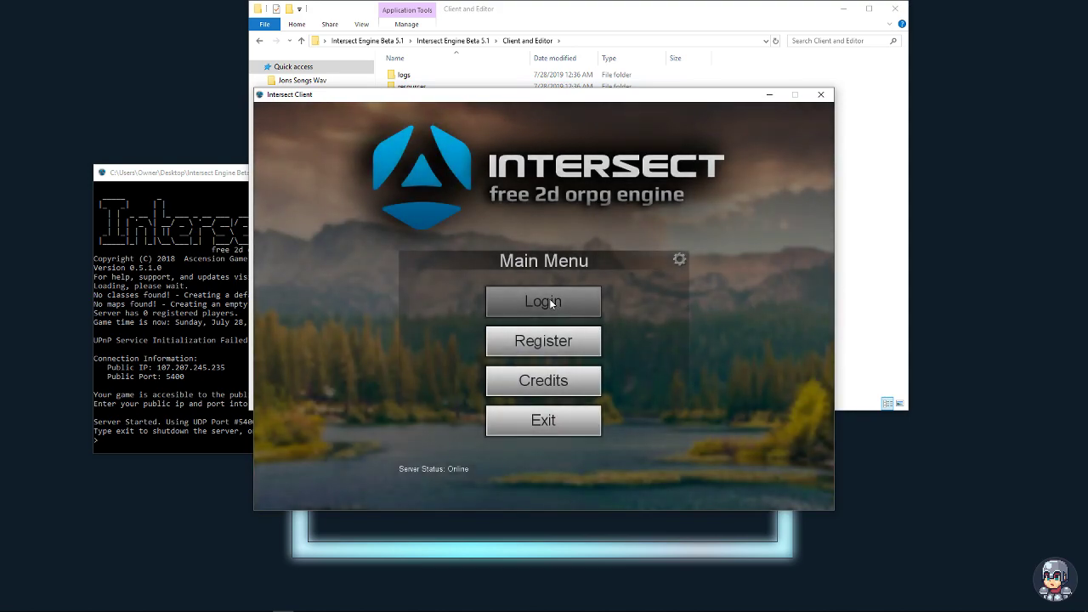
- Register a new account, filling in a username, an email and a matching password
{"action": "left_click", "coordinate": [517, 338]}
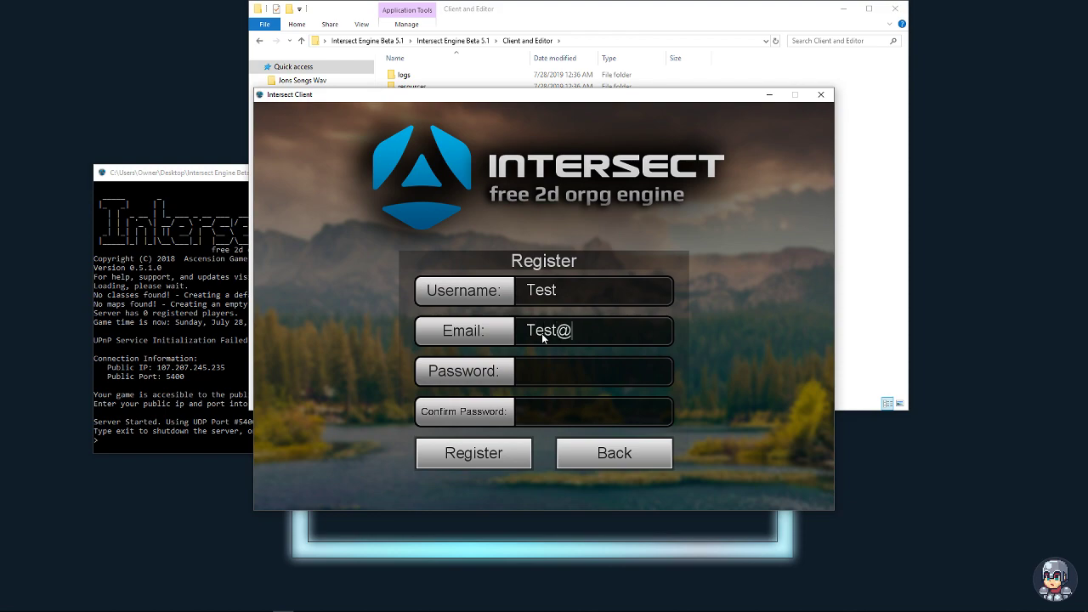
{"action": "type", "text": "gmail.com"}
{"action": "left_click", "coordinate": [553, 368]}
{"action": "type", "text": "test"}
{"action": "left_click", "coordinate": [624, 410]}
{"action": "type", "text": "test"}
{"action": "left_click", "coordinate": [488, 457]}
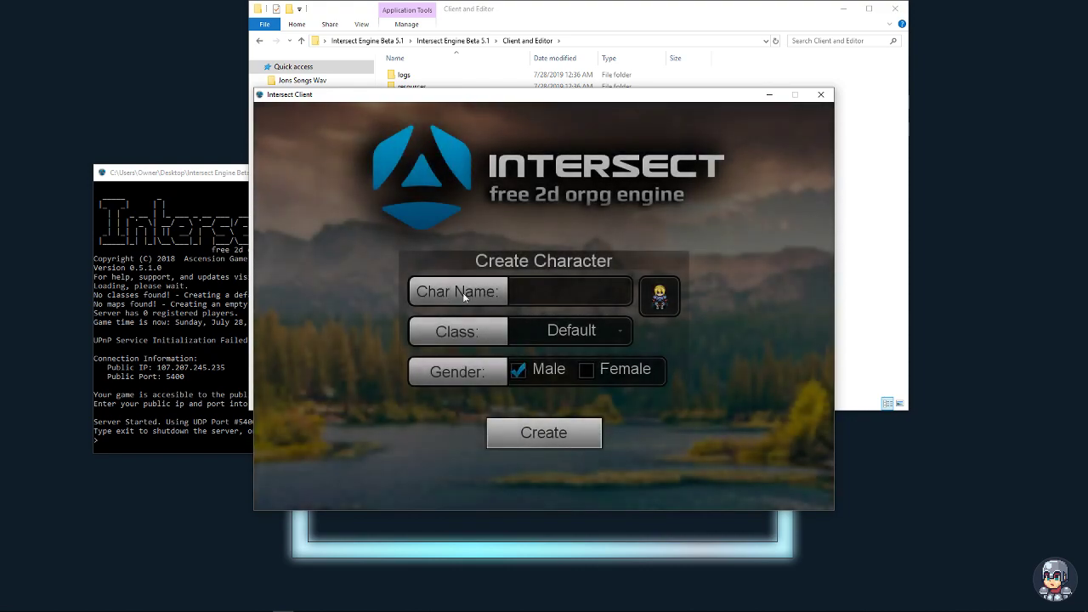
- Create a male Default-class character named Test
{"action": "left_click", "coordinate": [534, 290]}
{"action": "type", "text": "Test"}
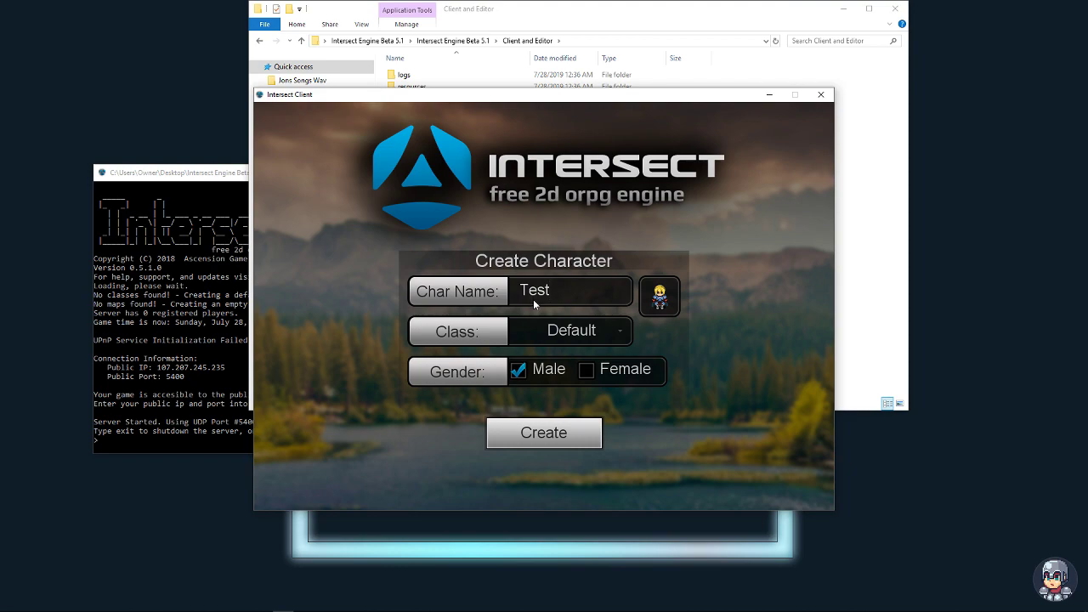
{"action": "left_click", "coordinate": [584, 334]}
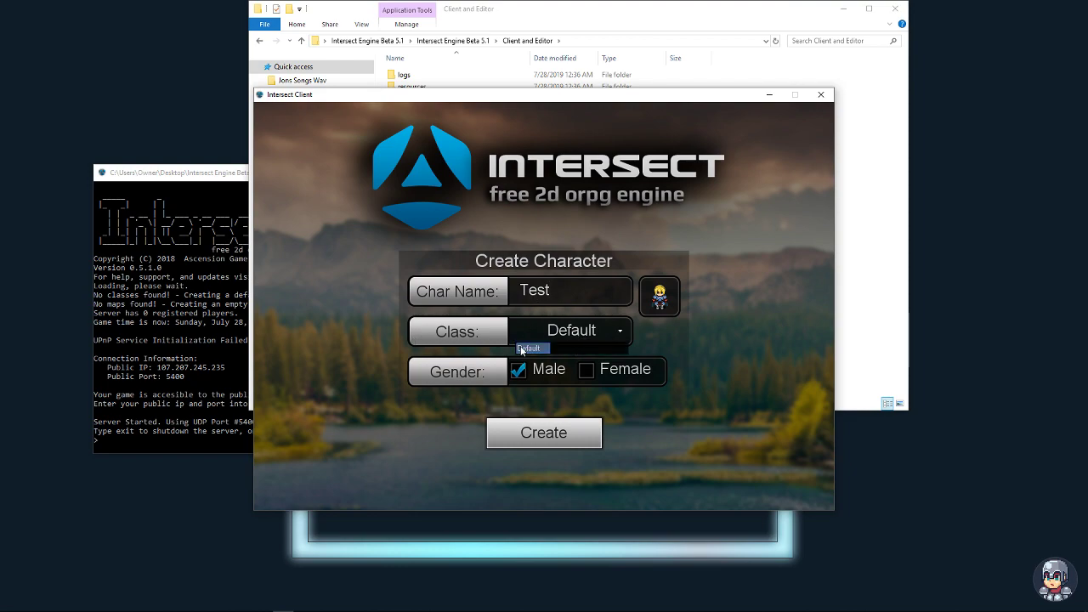
{"action": "left_click", "coordinate": [572, 337]}
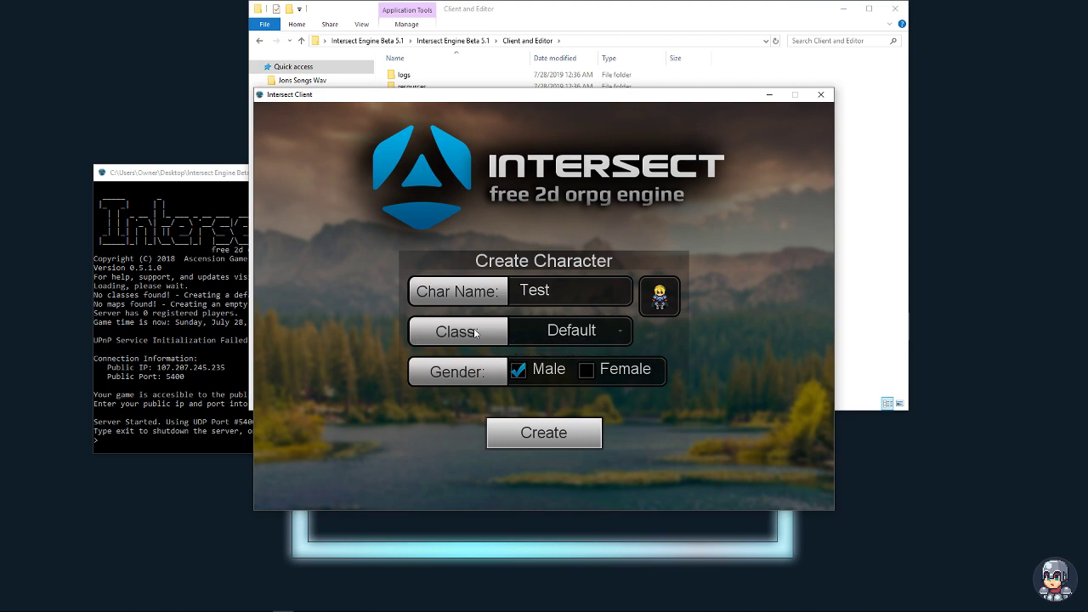
{"action": "left_click", "coordinate": [573, 333]}
{"action": "left_click", "coordinate": [590, 344]}
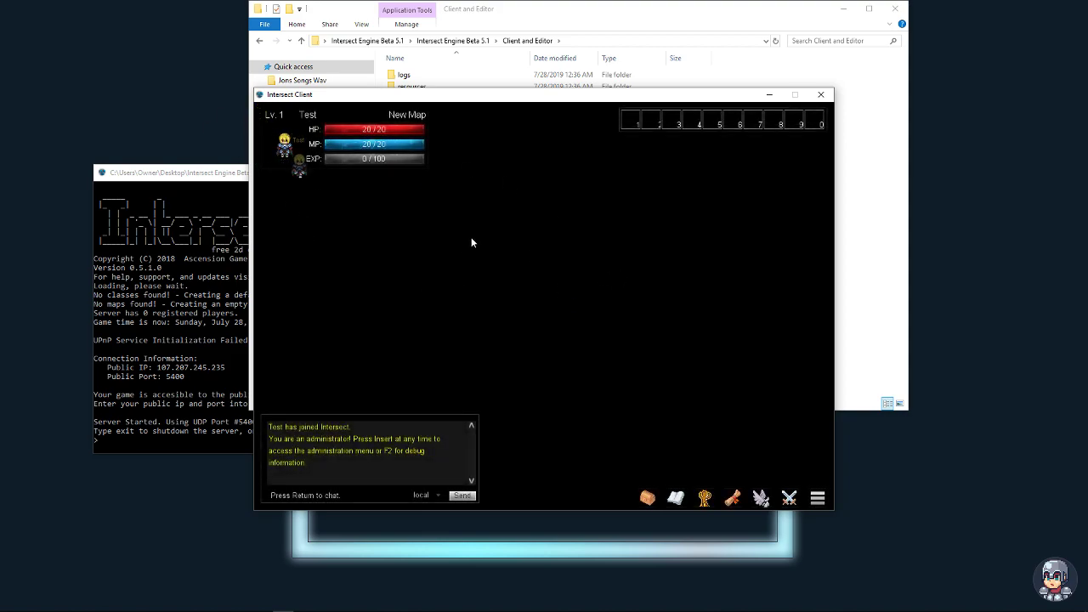
- Walk Test a few tiles and check its Default-class stats in the character panel
{"action": "key", "text": "Down"}
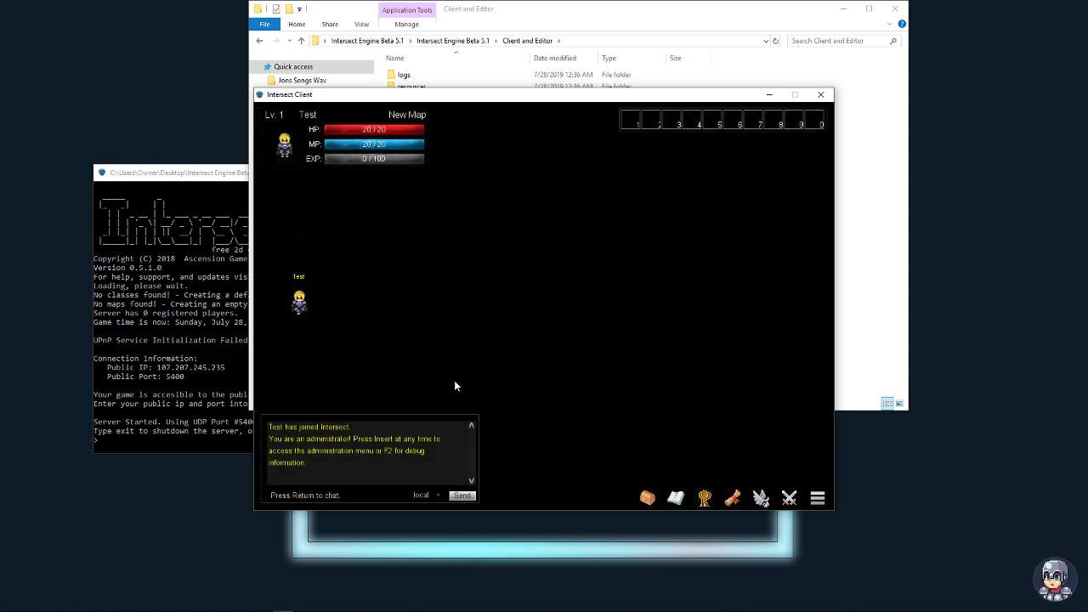
{"action": "key", "text": "Right"}
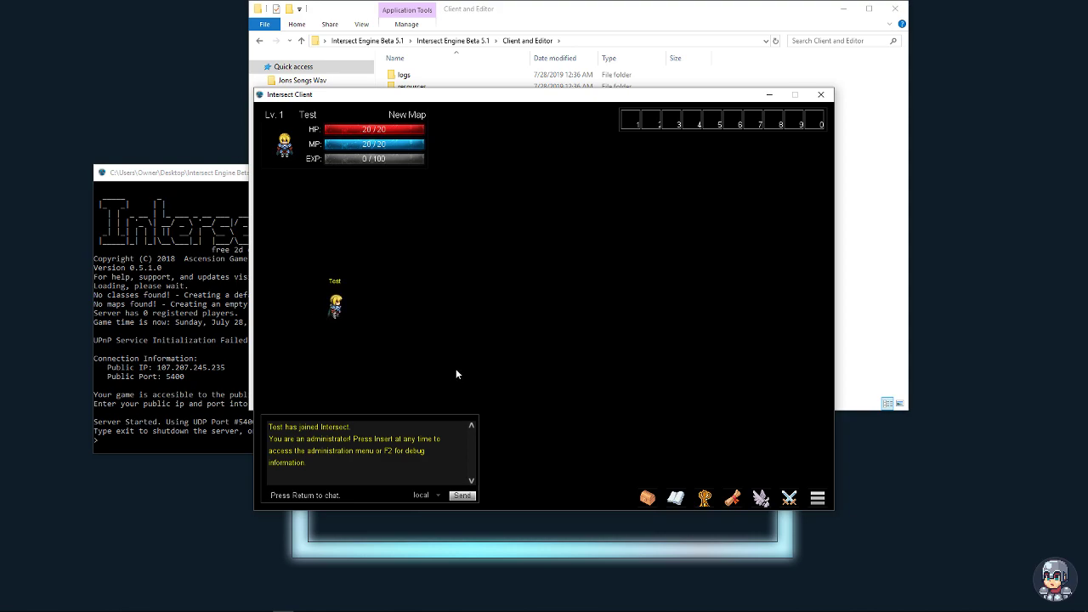
{"action": "key", "text": "Right"}
{"action": "key", "text": "Right"}
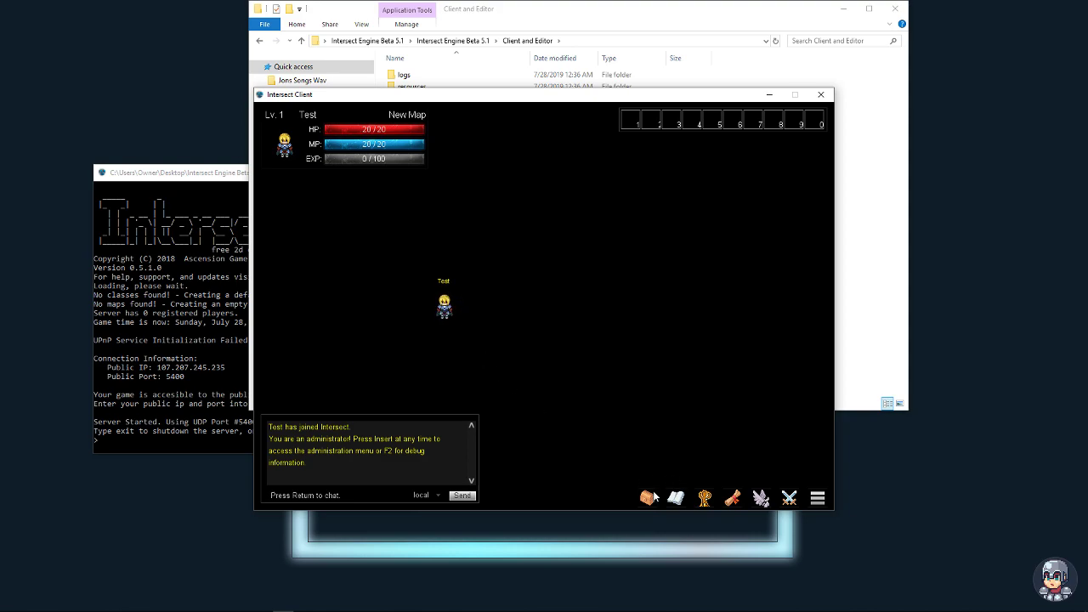
{"action": "left_click", "coordinate": [705, 498]}
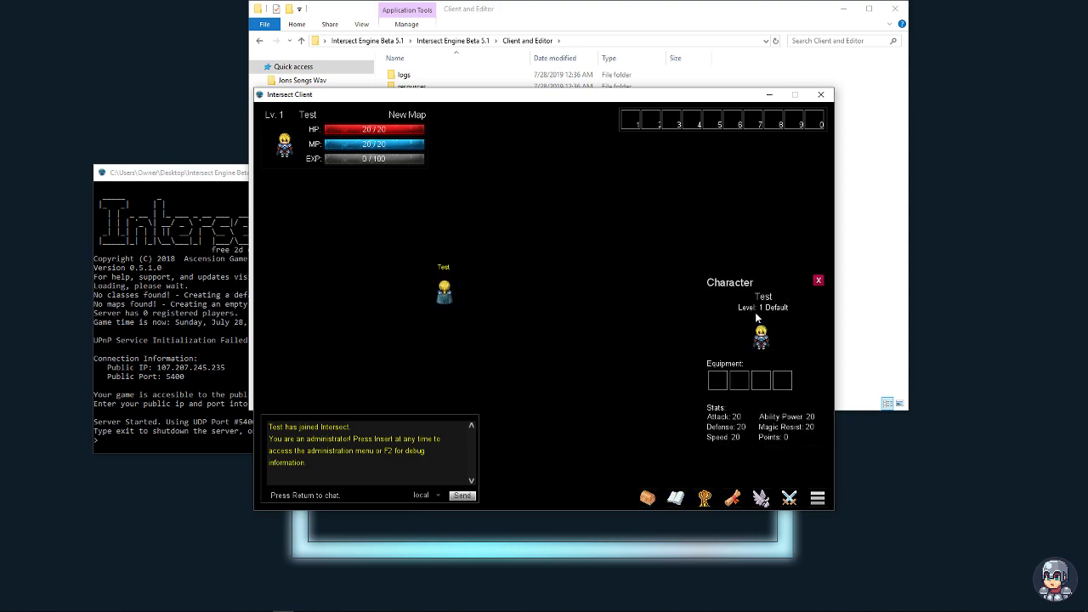
{"action": "left_click", "coordinate": [818, 281]}
{"action": "key", "text": "Right"}
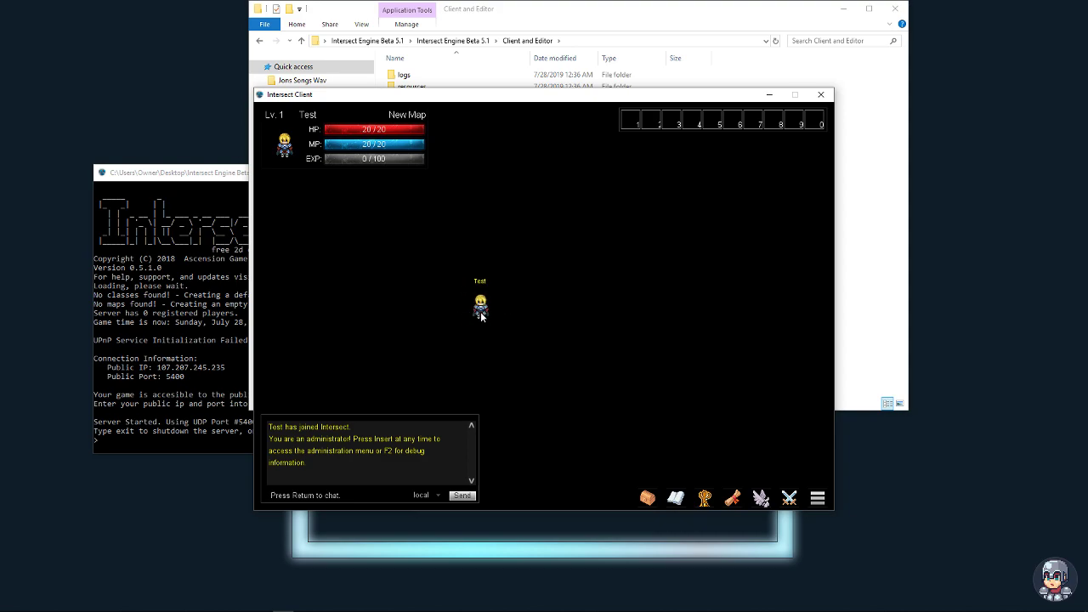
- Launch Intersect Editor from the Client and Editor folder
{"action": "left_click", "coordinate": [850, 253]}
{"action": "left_click", "coordinate": [419, 124]}
{"action": "double_click", "coordinate": [419, 124]}
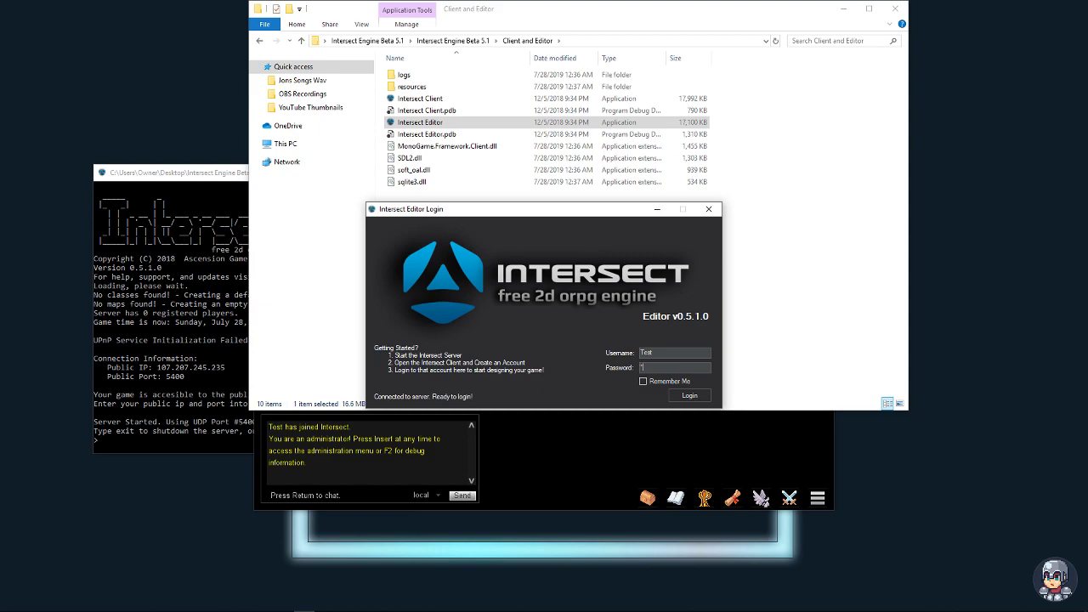
- Log in to Intersect Editor, then minimize it and return to the game client
{"action": "left_click", "coordinate": [690, 395]}
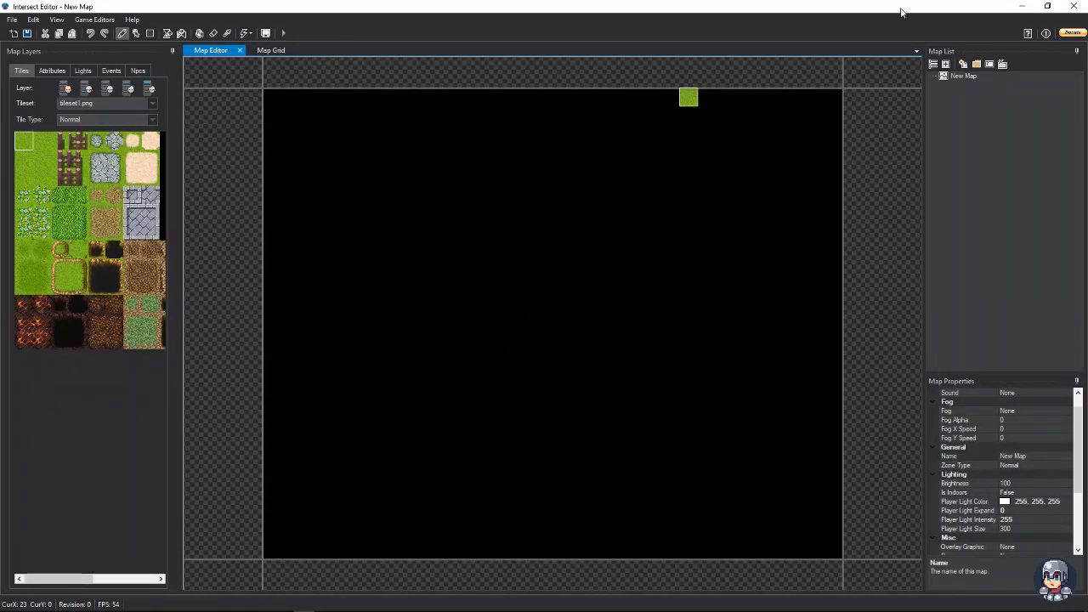
{"action": "left_click", "coordinate": [1022, 6]}
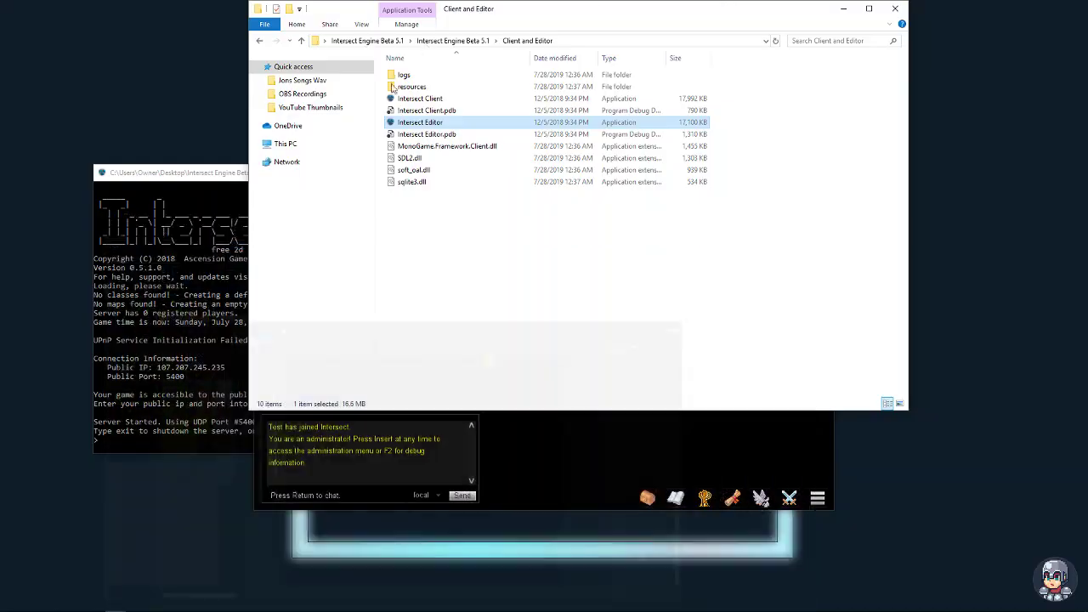
{"action": "left_click", "coordinate": [542, 478]}
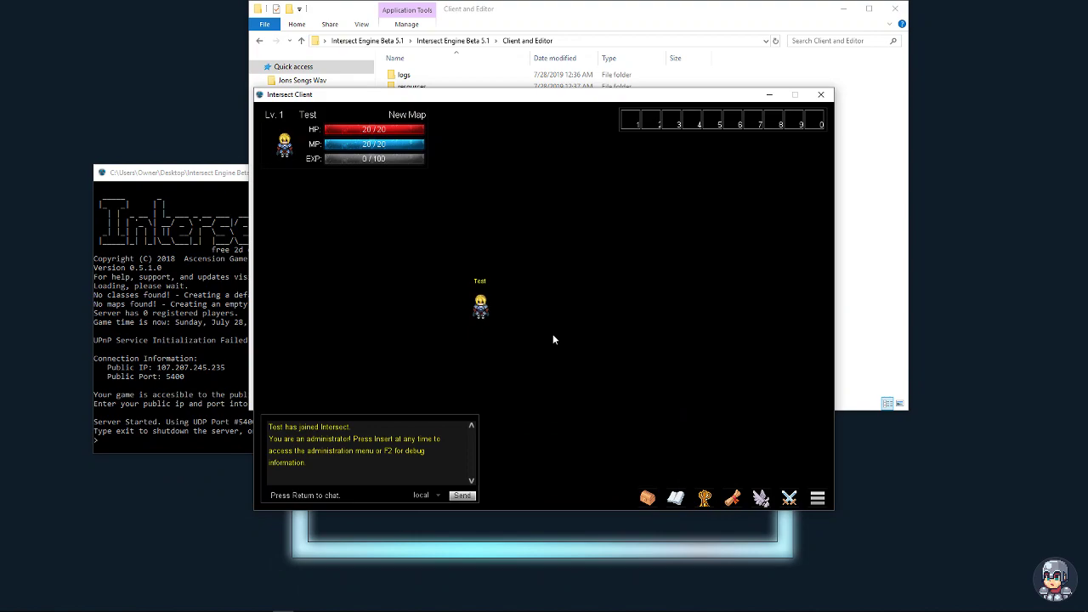
- Show the F2 debug panel, move it toward the centre, then close it
{"action": "key", "text": "F2"}
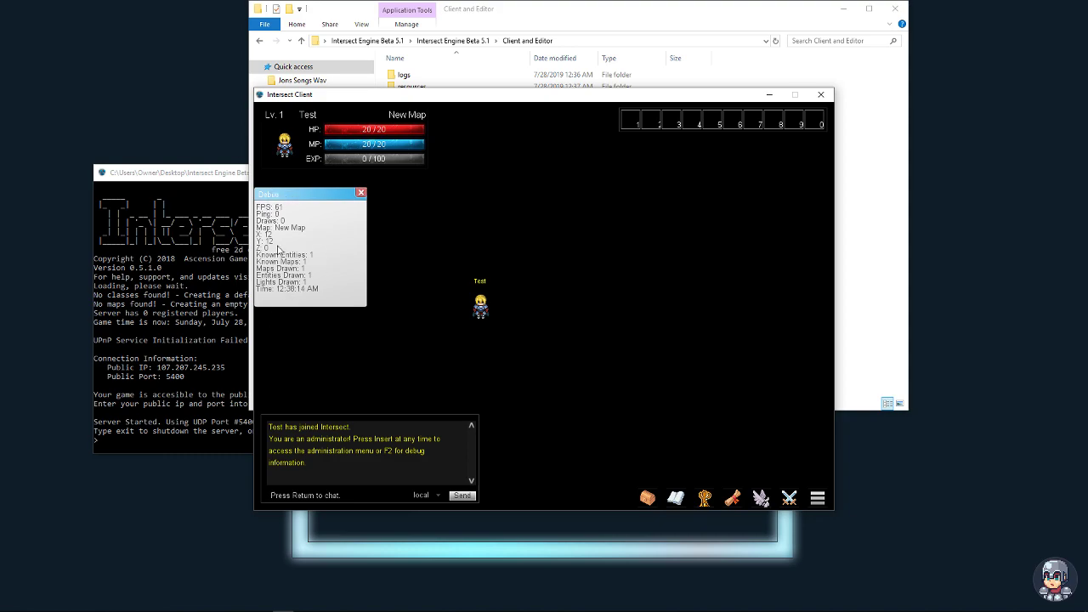
{"action": "left_click_drag", "start_coordinate": [338, 194], "coordinate": [499, 223]}
{"action": "left_click", "coordinate": [517, 220]}
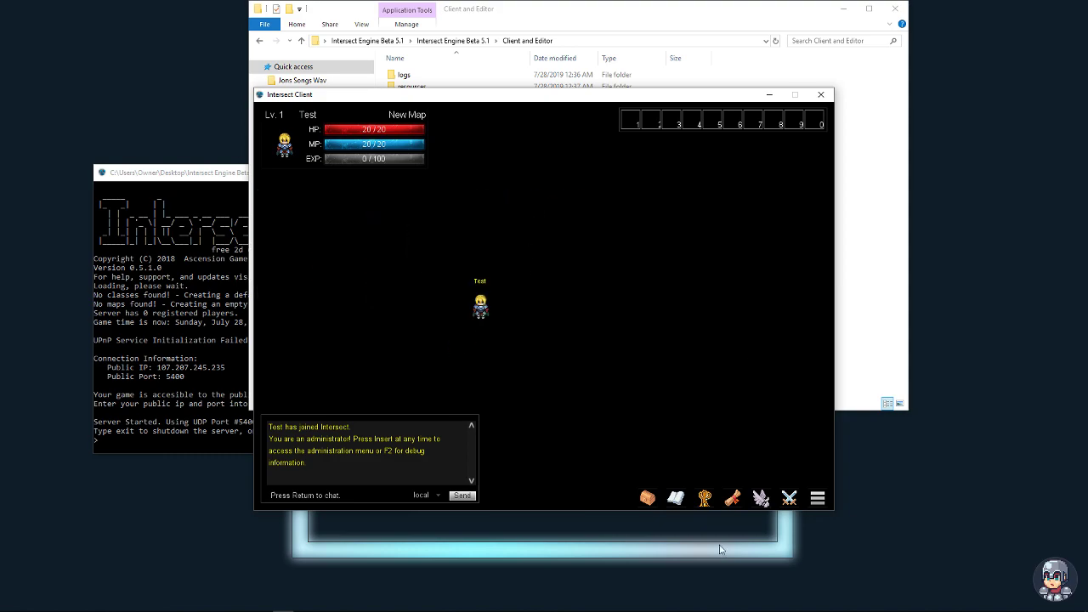
- Open the inventory, spells, character, quest, friends, party and game menu windows in turn
{"action": "left_click", "coordinate": [646, 497]}
{"action": "left_click", "coordinate": [676, 498]}
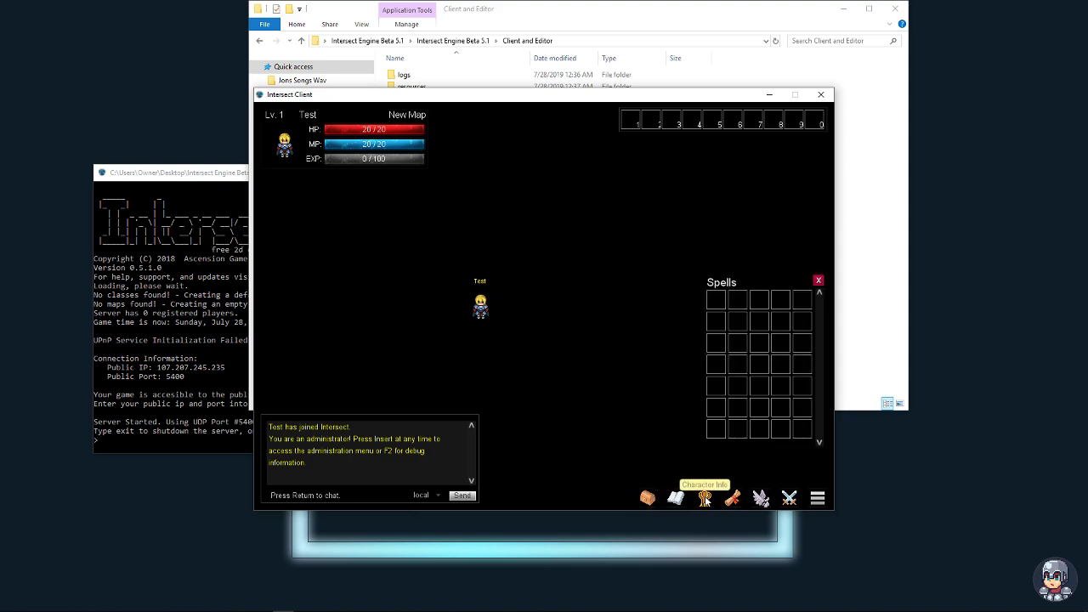
{"action": "left_click", "coordinate": [704, 499]}
{"action": "left_click", "coordinate": [732, 498]}
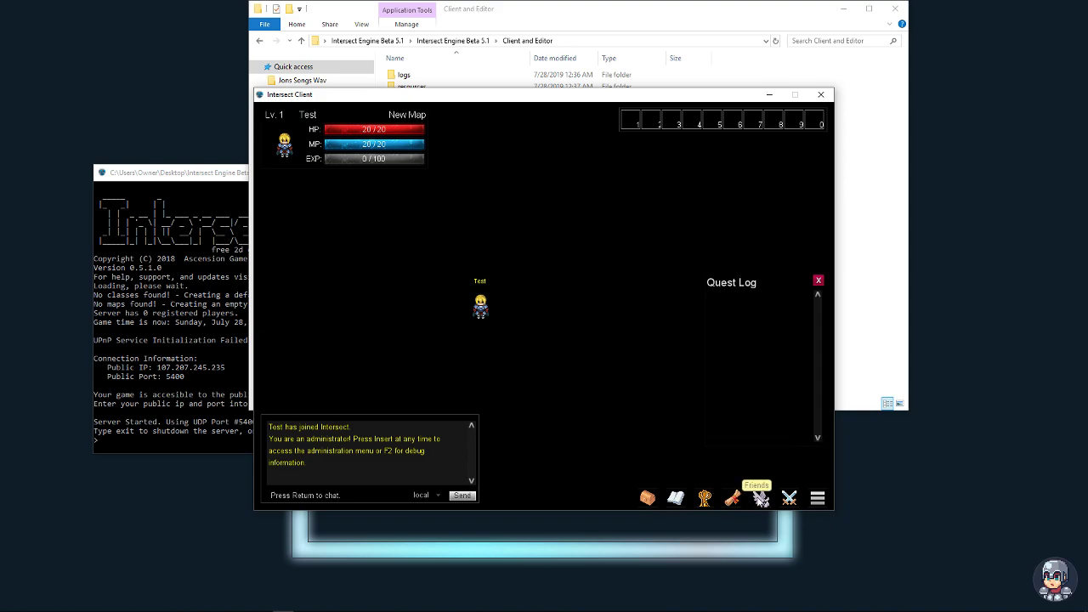
{"action": "left_click", "coordinate": [762, 498]}
{"action": "left_click", "coordinate": [789, 498]}
{"action": "left_click", "coordinate": [817, 498]}
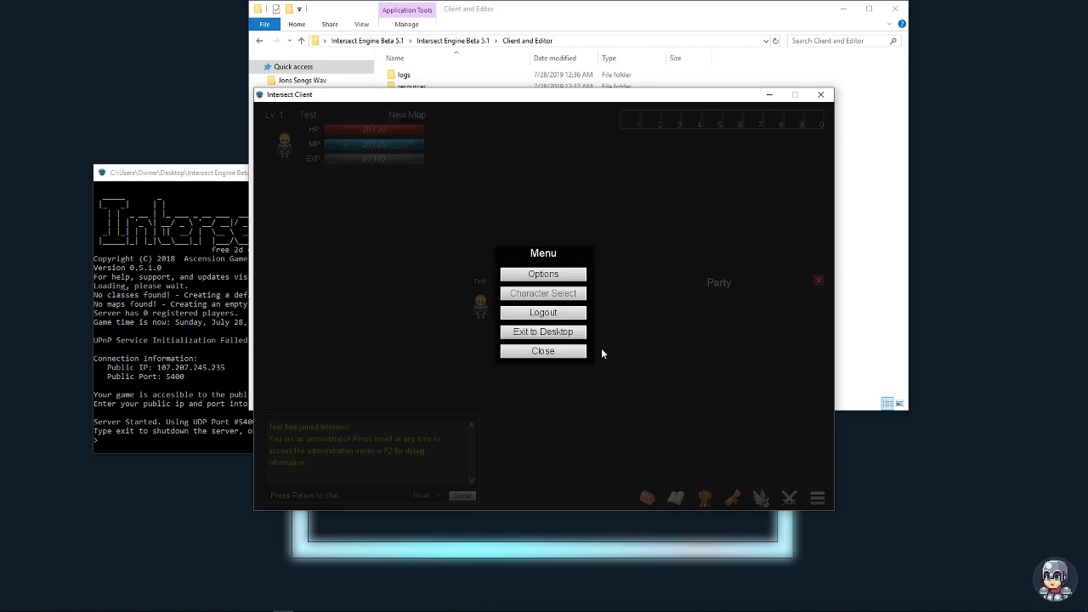
{"action": "left_click", "coordinate": [559, 352]}
- Walk Test right and left, close the Party window, and bring the Client and Editor folder forward
{"action": "key", "text": "Right"}
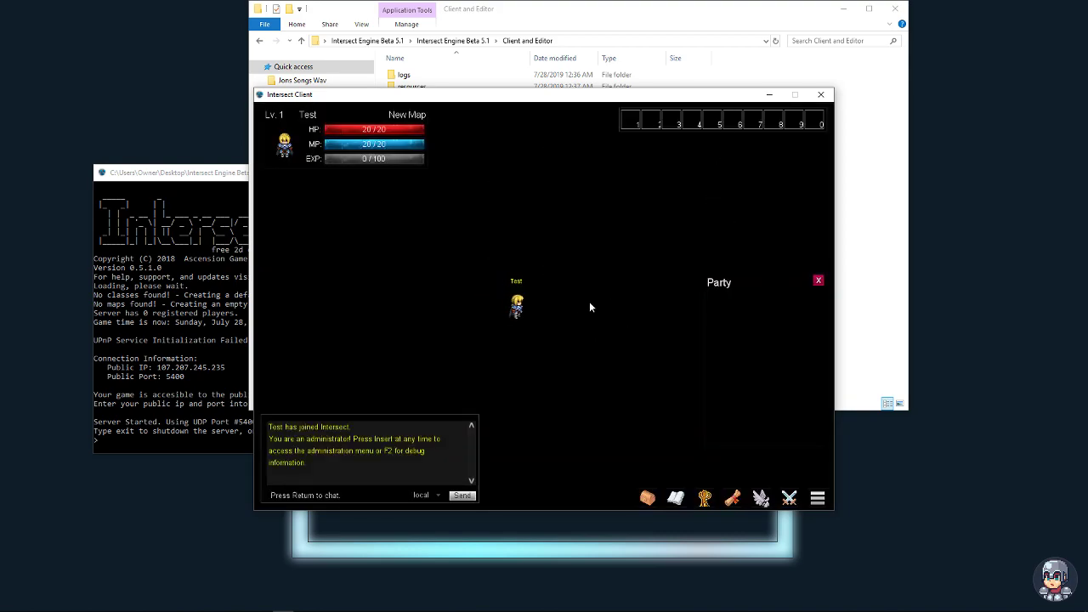
{"action": "key", "text": "Left"}
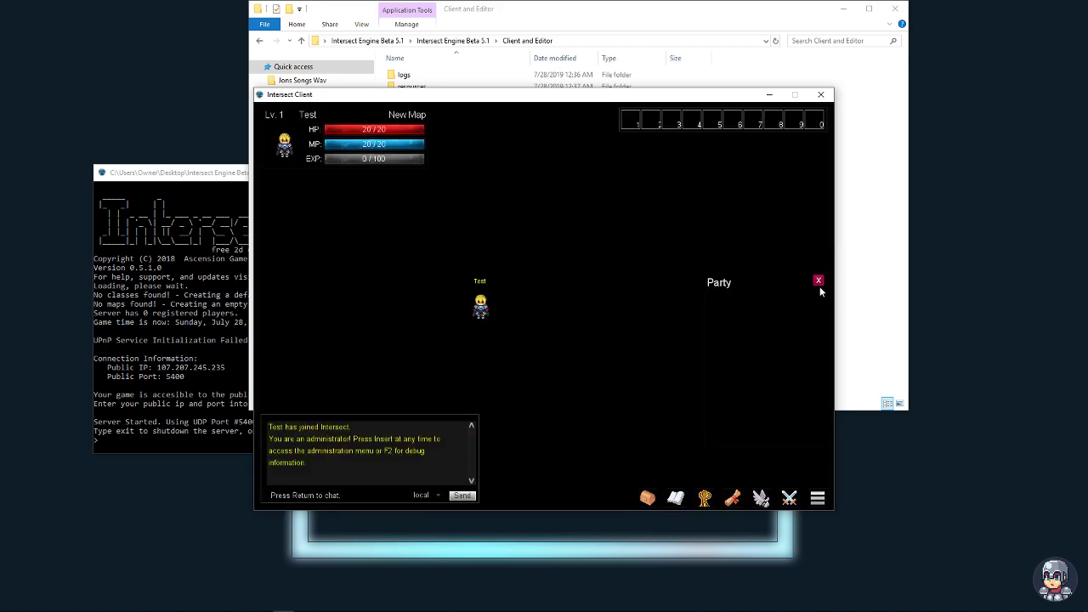
{"action": "left_click", "coordinate": [818, 281]}
{"action": "left_click", "coordinate": [869, 100]}
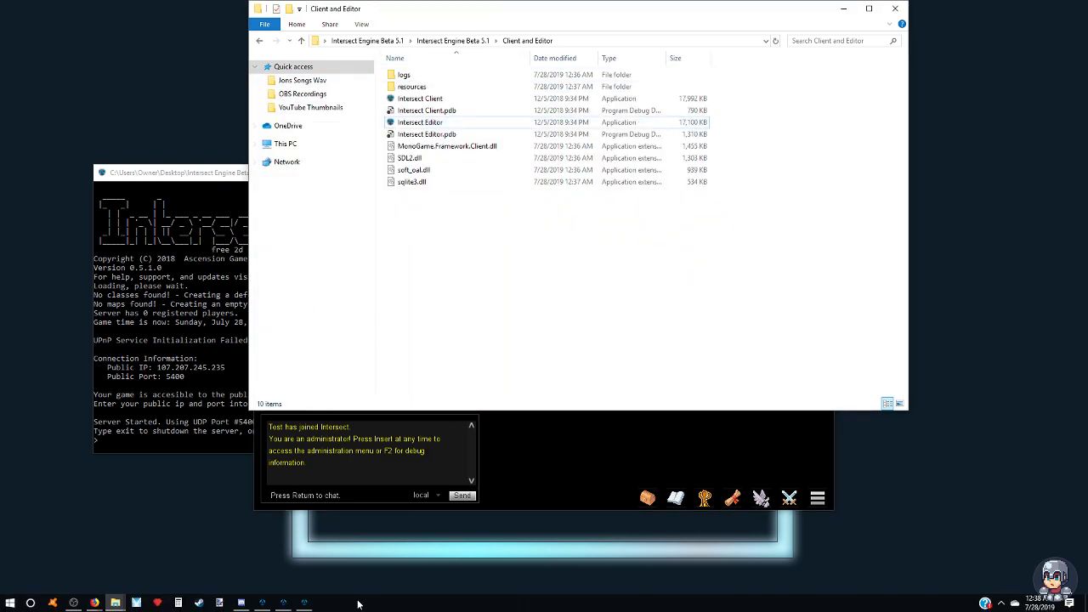
- Fill the whole New Map with the plain grass tile from tileset1.png and save it
{"action": "left_click", "coordinate": [304, 603]}
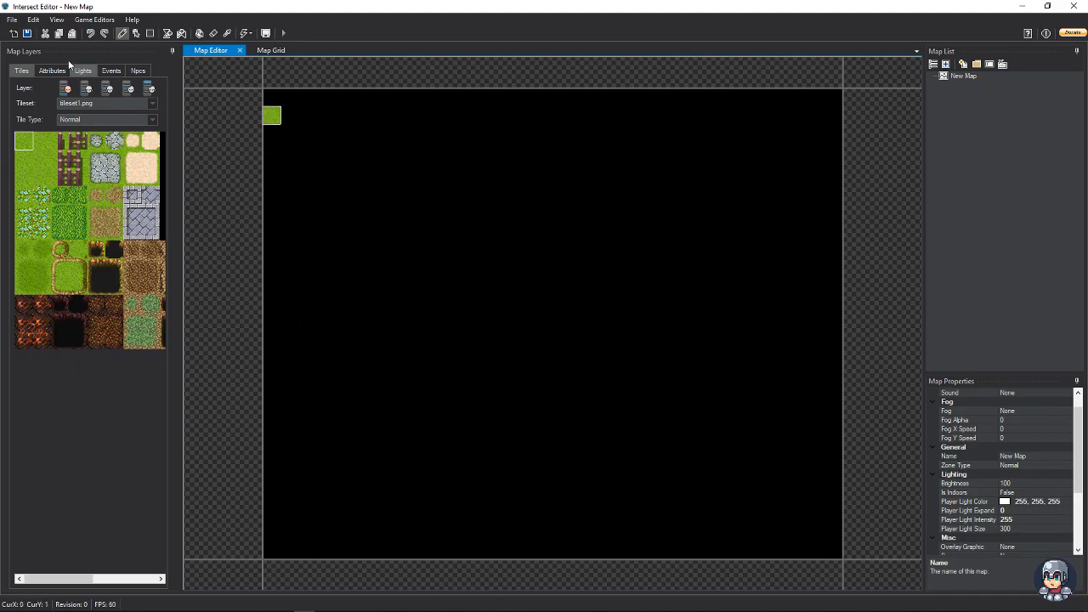
{"action": "left_click", "coordinate": [111, 70]}
{"action": "left_click", "coordinate": [21, 71]}
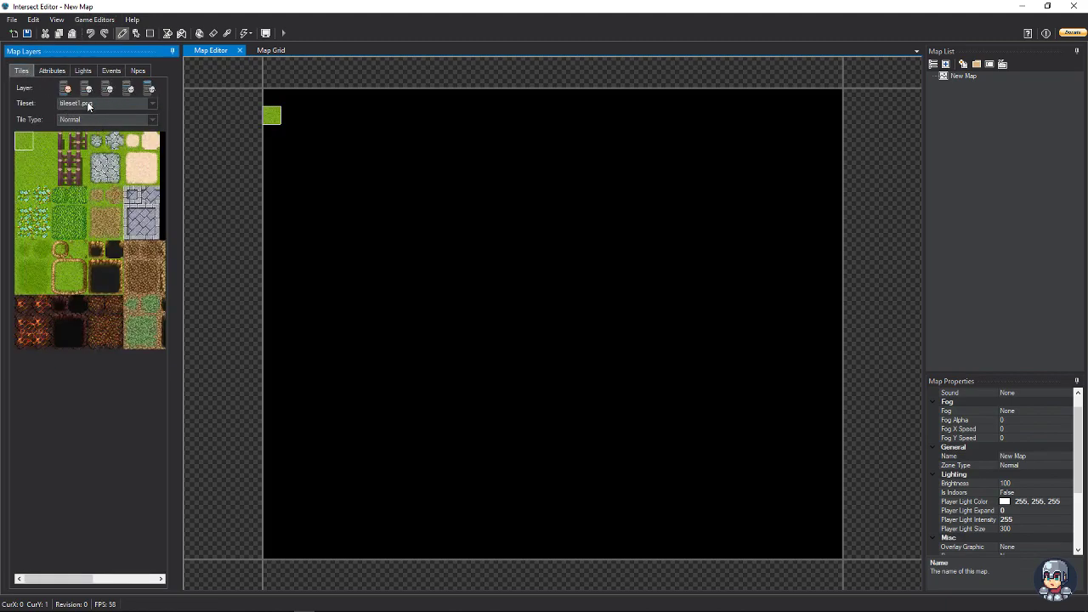
{"action": "left_click", "coordinate": [32, 142]}
{"action": "left_click", "coordinate": [199, 33]}
{"action": "left_click", "coordinate": [428, 225]}
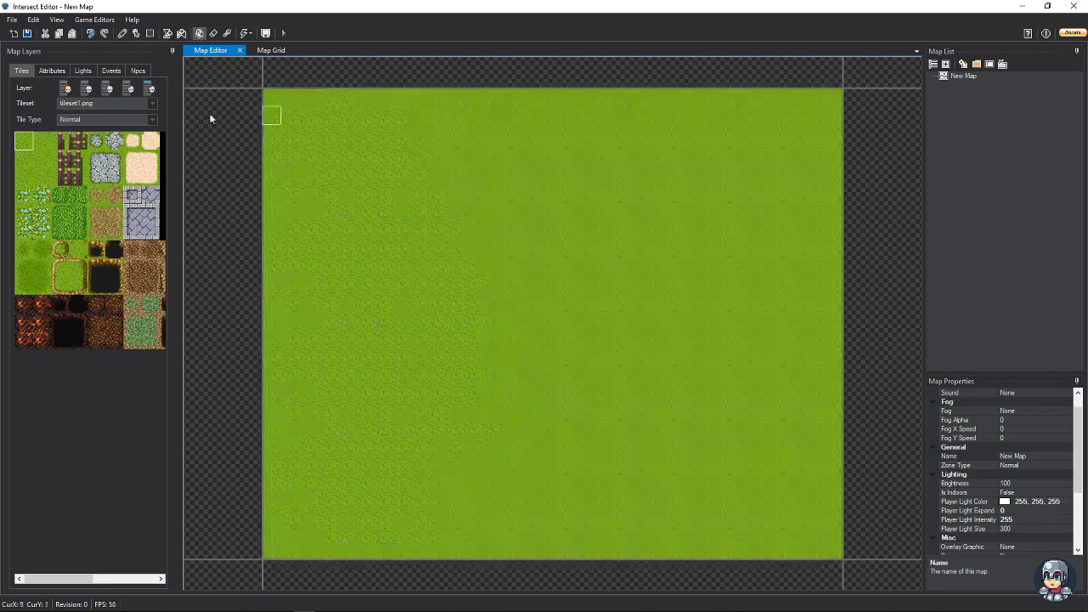
{"action": "left_click", "coordinate": [26, 33]}
{"action": "left_click", "coordinate": [586, 329]}
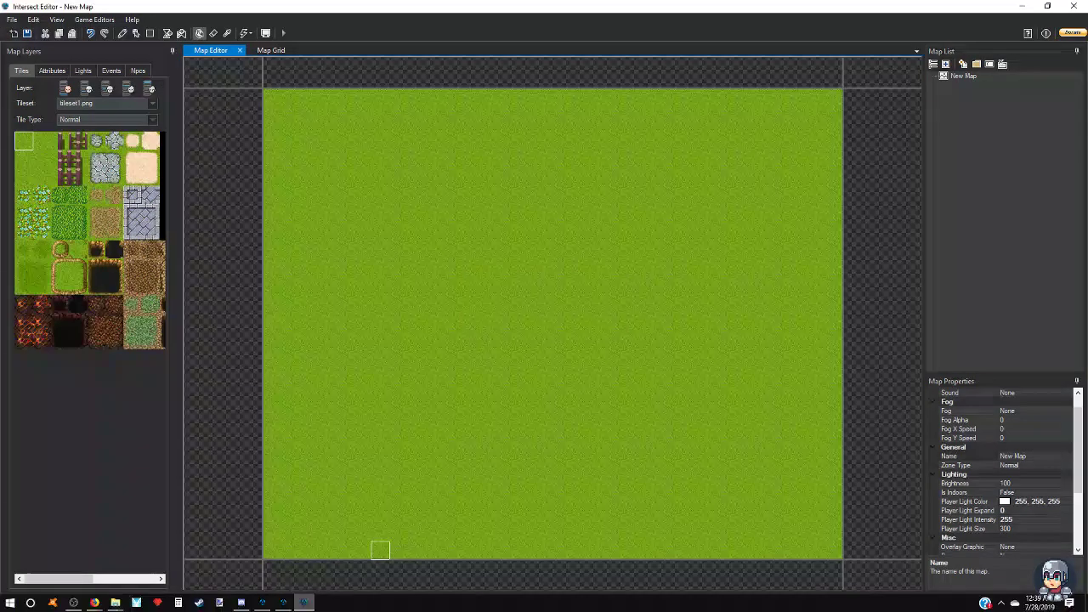
- Walk Test back and forth on the grass map in the client, then return to the editor
{"action": "left_click", "coordinate": [286, 603]}
{"action": "key", "text": "Right"}
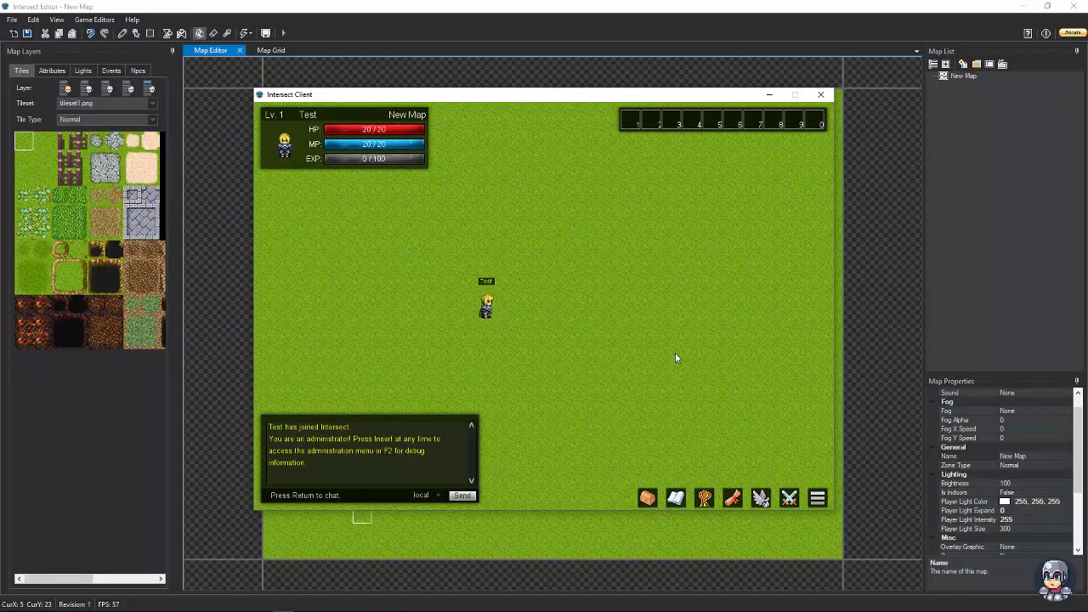
{"action": "key", "text": "Left"}
{"action": "key", "text": "Right"}
{"action": "key", "text": "Left"}
{"action": "key", "text": "Right"}
{"action": "left_click", "coordinate": [741, 64]}
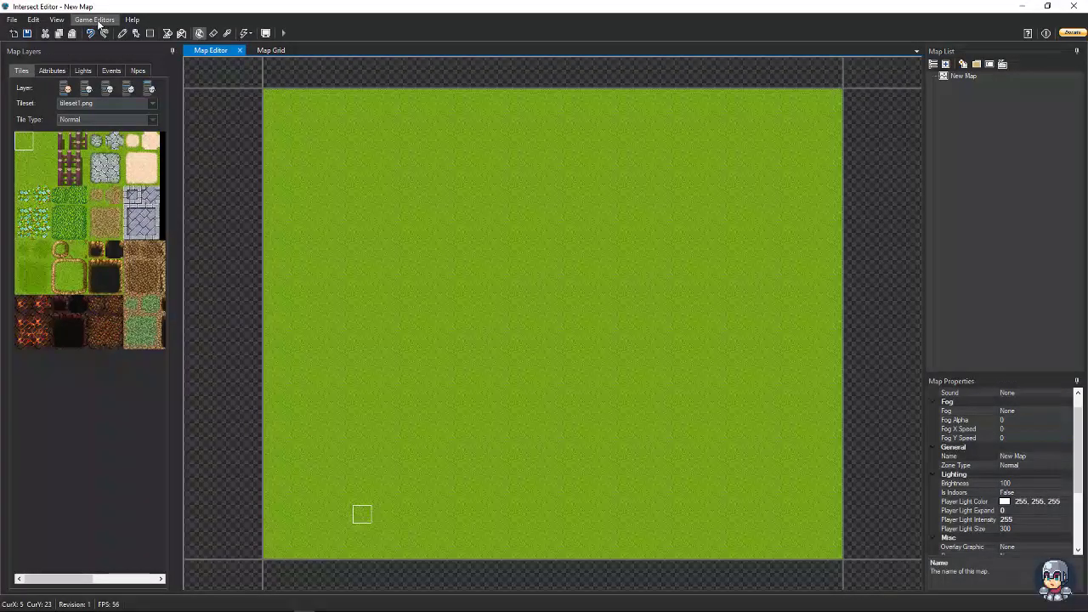
- In the Class Editor, change the Default class's name to Warrior and save
{"action": "left_click", "coordinate": [98, 20]}
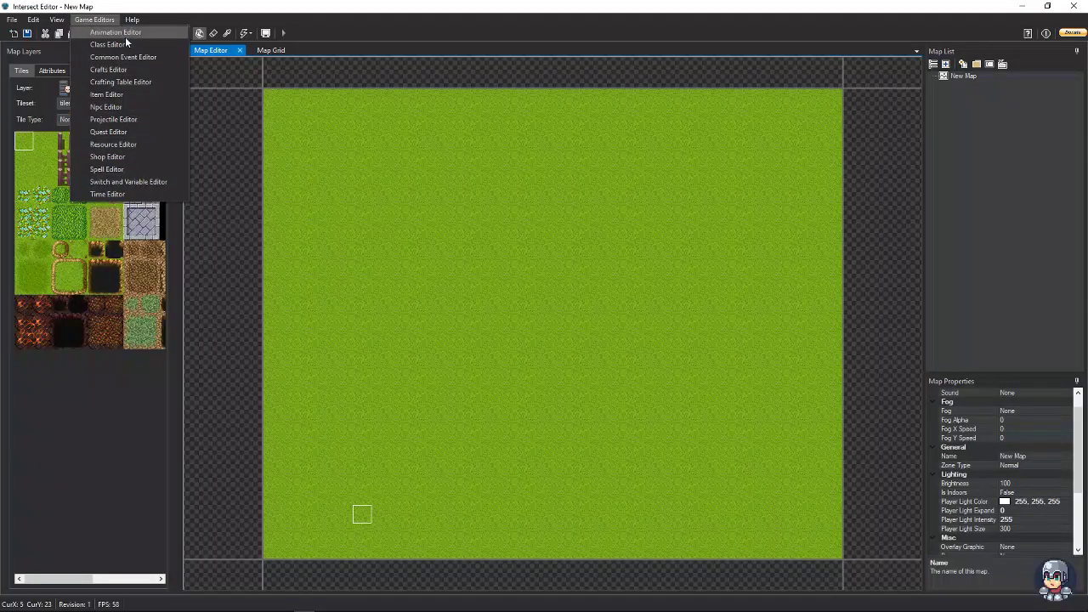
{"action": "left_click", "coordinate": [94, 45]}
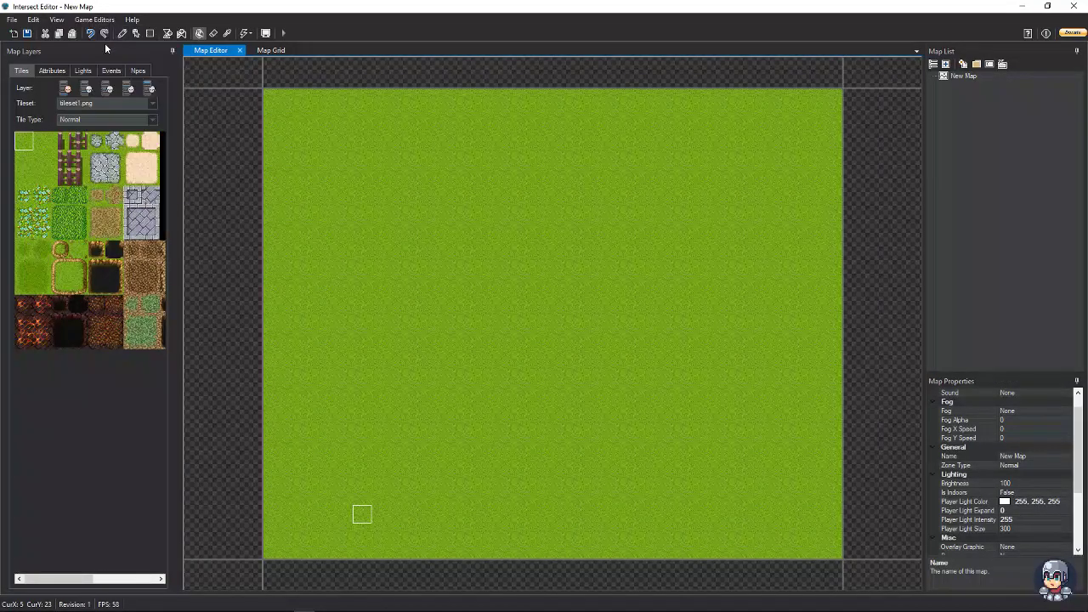
{"action": "left_click", "coordinate": [297, 220]}
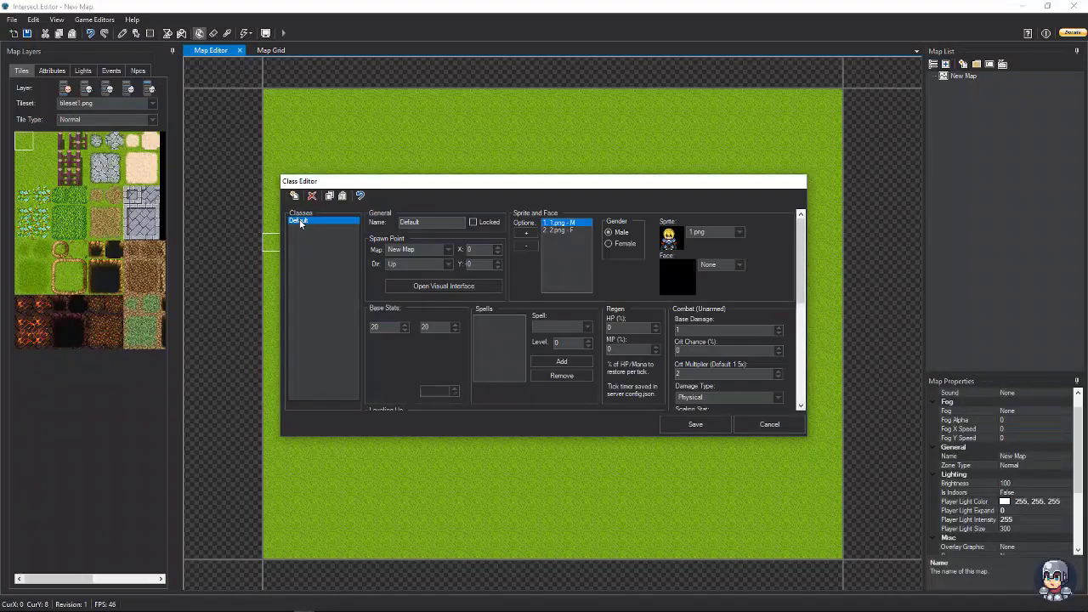
{"action": "double_click", "coordinate": [436, 222]}
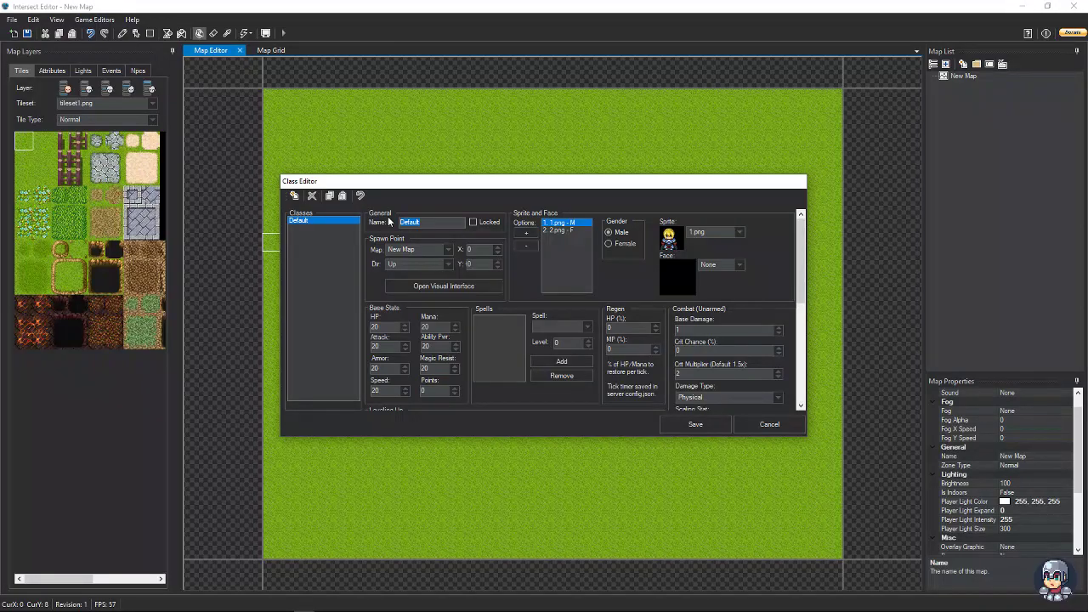
{"action": "type", "text": "Warrior"}
{"action": "left_click", "coordinate": [694, 424]}
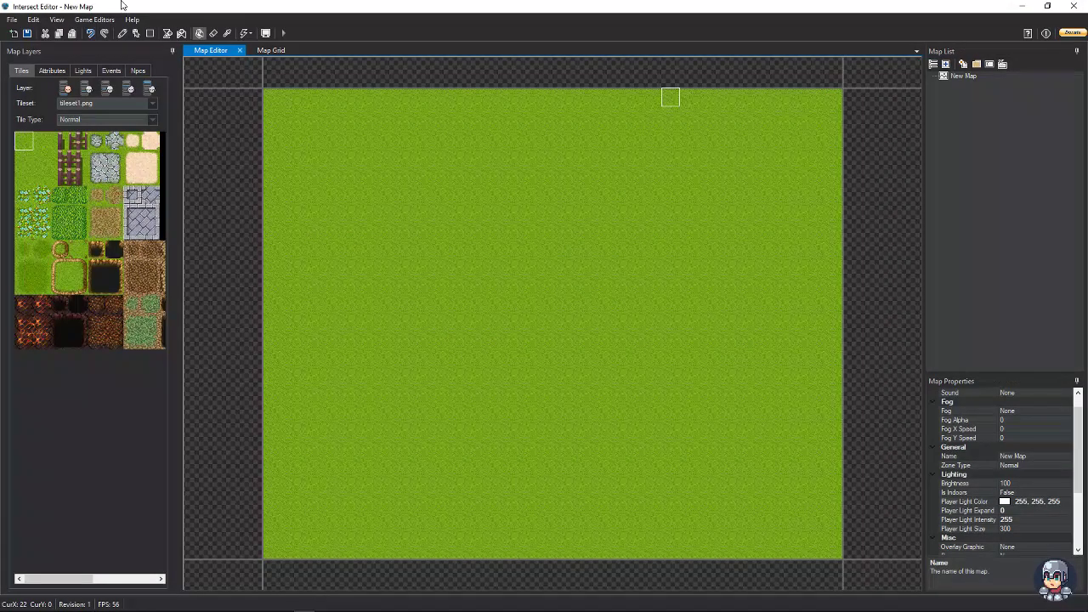
- In the Class Editor, create a New Class and rename it Knight
{"action": "left_click", "coordinate": [98, 18]}
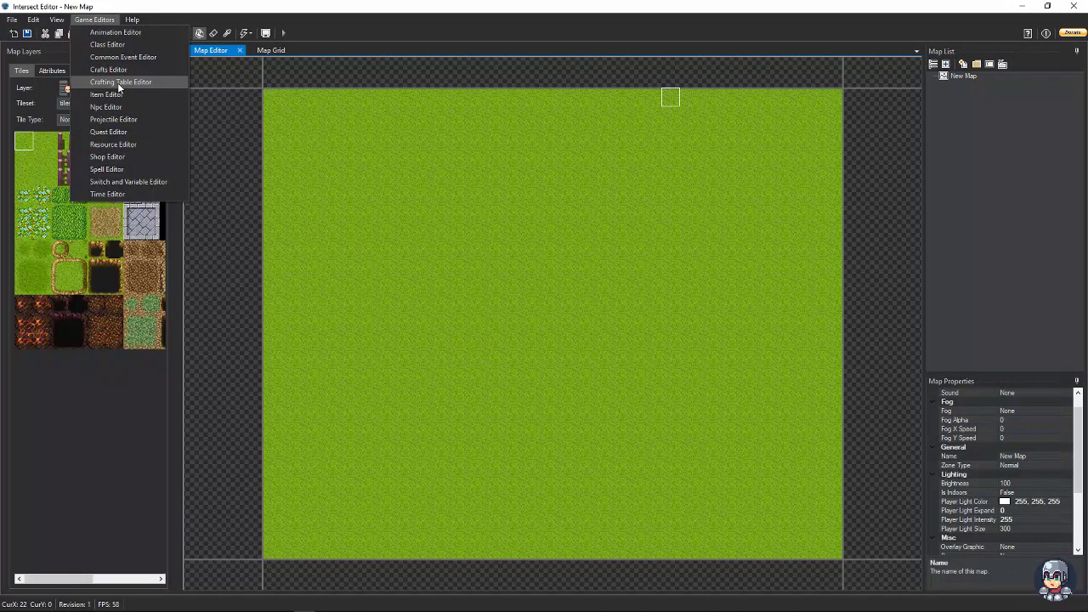
{"action": "left_click", "coordinate": [104, 45]}
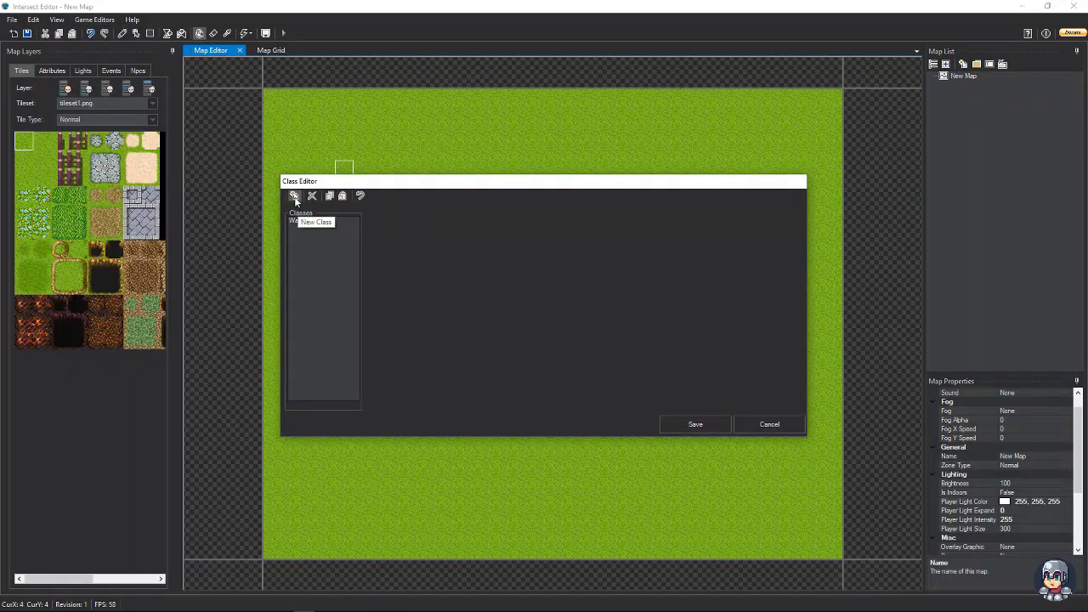
{"action": "left_click", "coordinate": [297, 196]}
{"action": "left_click", "coordinate": [299, 228]}
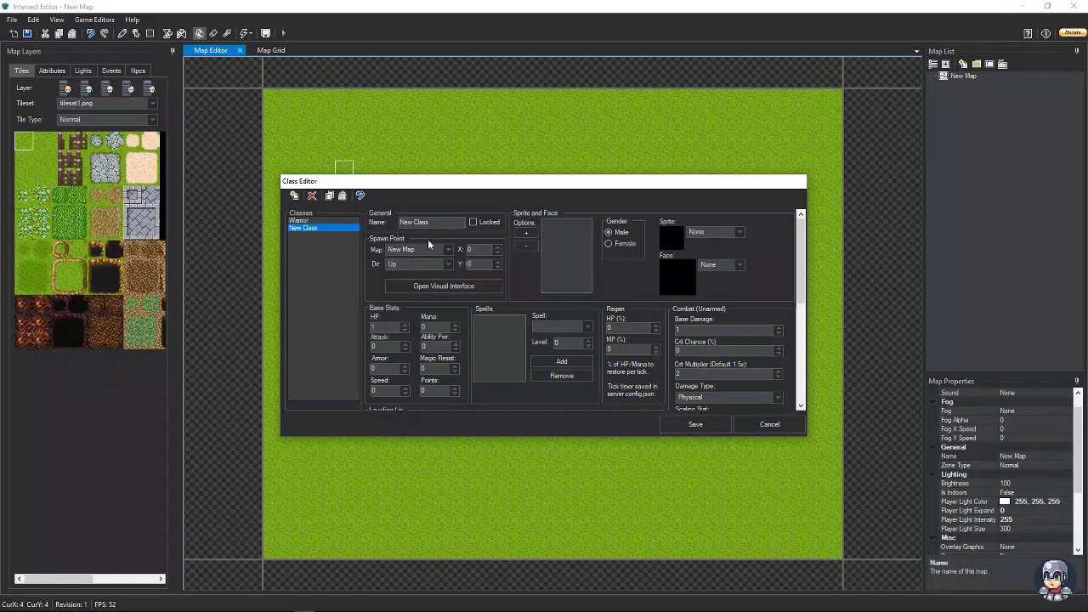
{"action": "left_click_drag", "start_coordinate": [432, 222], "coordinate": [361, 220]}
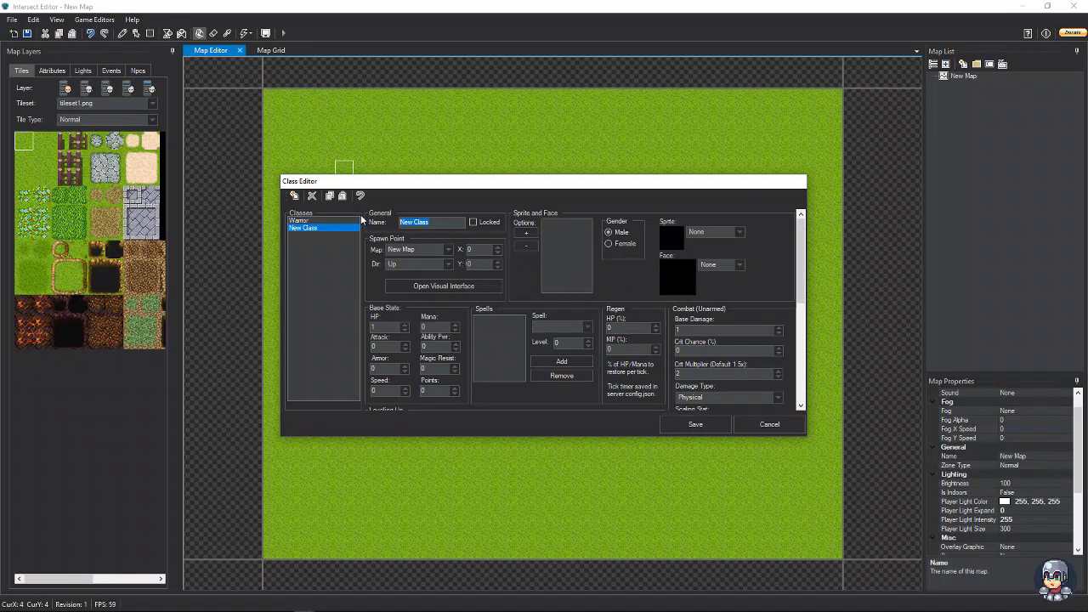
{"action": "type", "text": "Knight"}
- Add a sprite option to the Knight class and try sprites 1.png, 3.png, 8.png and 16.png
{"action": "left_click", "coordinate": [526, 231]}
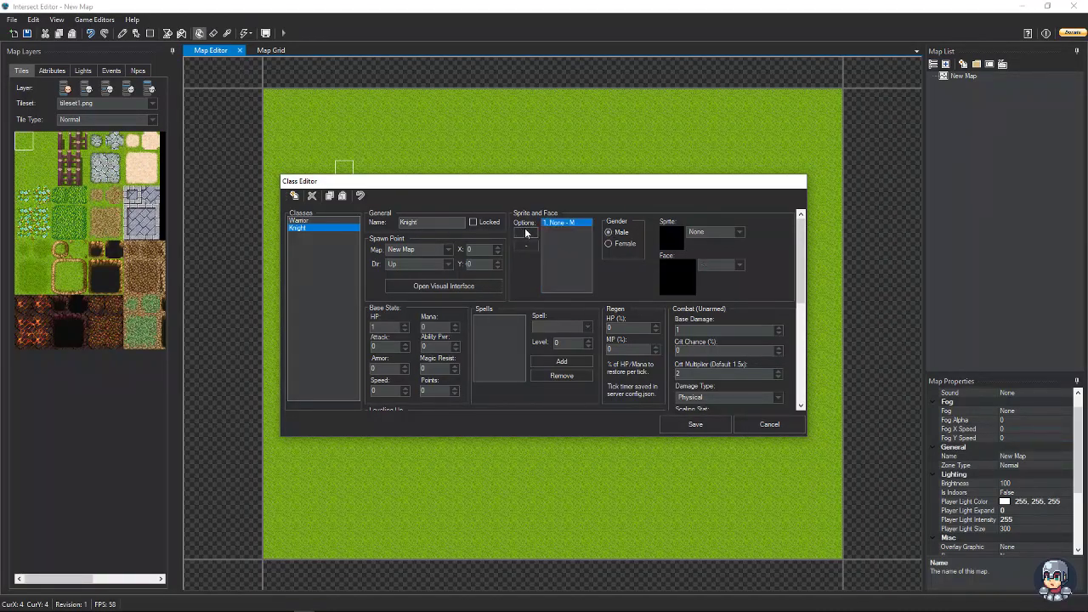
{"action": "left_click", "coordinate": [709, 233]}
{"action": "left_click", "coordinate": [703, 250]}
{"action": "left_click", "coordinate": [705, 233]}
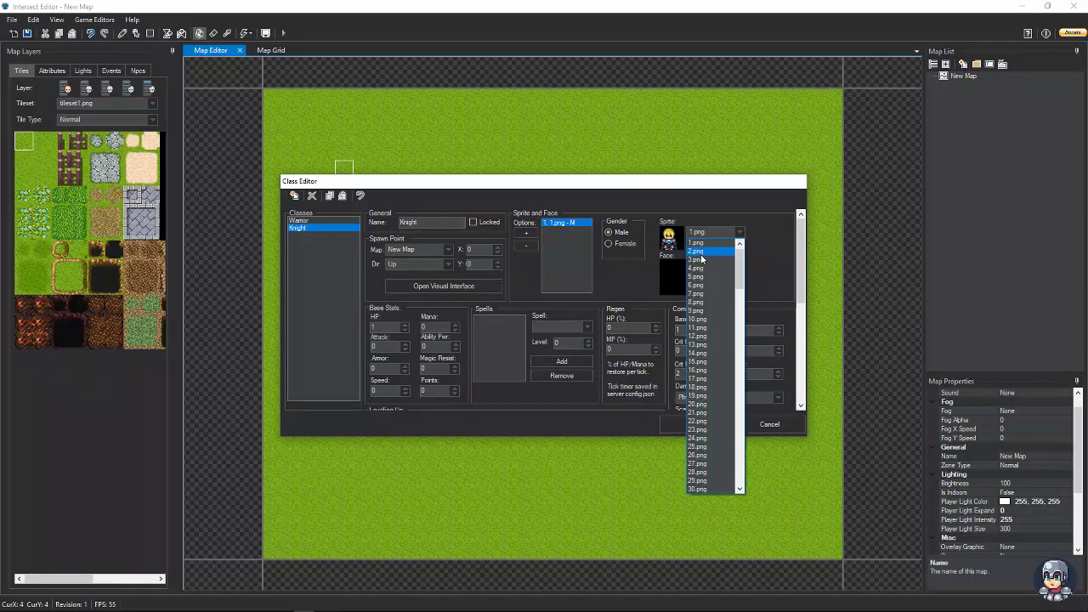
{"action": "left_click", "coordinate": [701, 259]}
{"action": "left_click", "coordinate": [713, 231]}
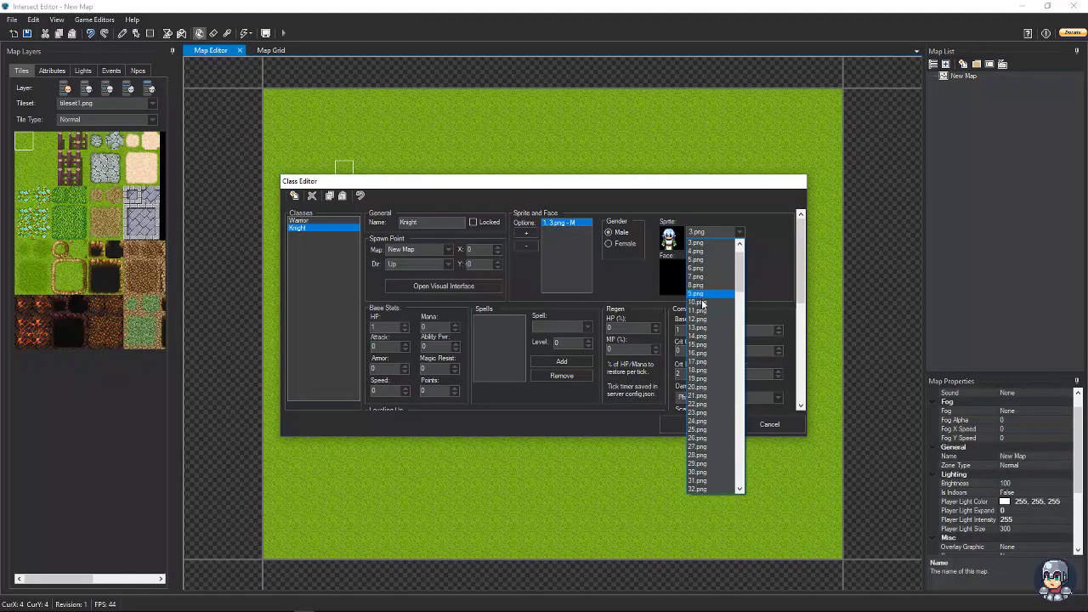
{"action": "left_click", "coordinate": [697, 285]}
{"action": "left_click", "coordinate": [704, 234]}
{"action": "left_click", "coordinate": [704, 234]}
{"action": "left_click", "coordinate": [703, 234]}
{"action": "left_click", "coordinate": [698, 312]}
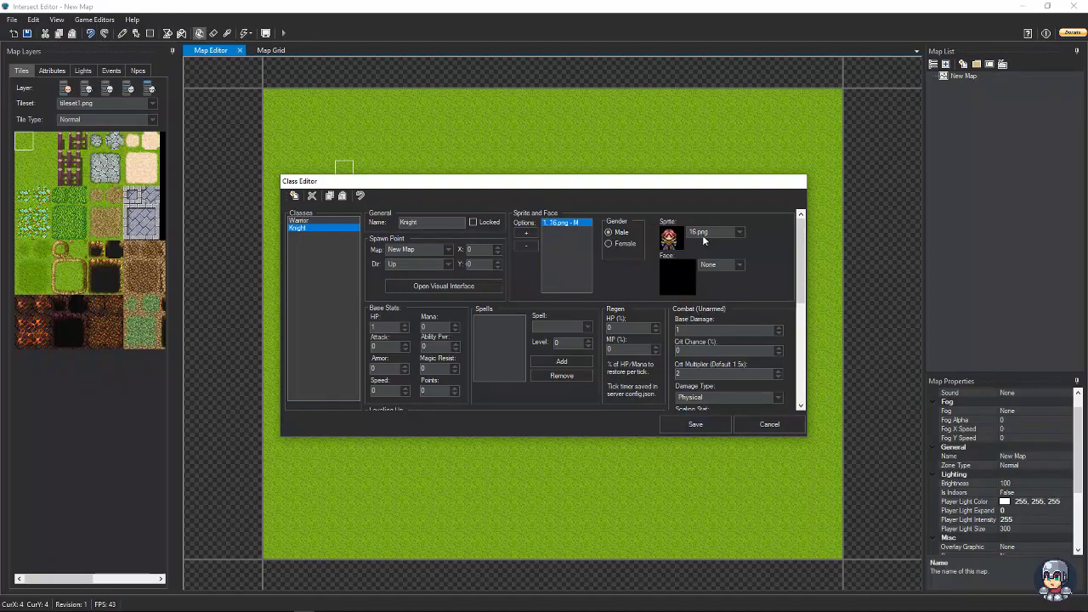
- Settle on 22.png for the first sprite option and set its gender to Female
{"action": "left_click", "coordinate": [703, 234]}
{"action": "left_click", "coordinate": [695, 250]}
{"action": "left_click", "coordinate": [699, 234]}
{"action": "left_click", "coordinate": [698, 252]}
{"action": "left_click", "coordinate": [699, 234]}
{"action": "left_click", "coordinate": [697, 260]}
{"action": "left_click", "coordinate": [700, 234]}
{"action": "left_click", "coordinate": [698, 267]}
{"action": "left_click", "coordinate": [619, 243]}
- Add a second sprite option using 7.png as the Male sprite
{"action": "left_click", "coordinate": [526, 232]}
{"action": "left_click", "coordinate": [699, 234]}
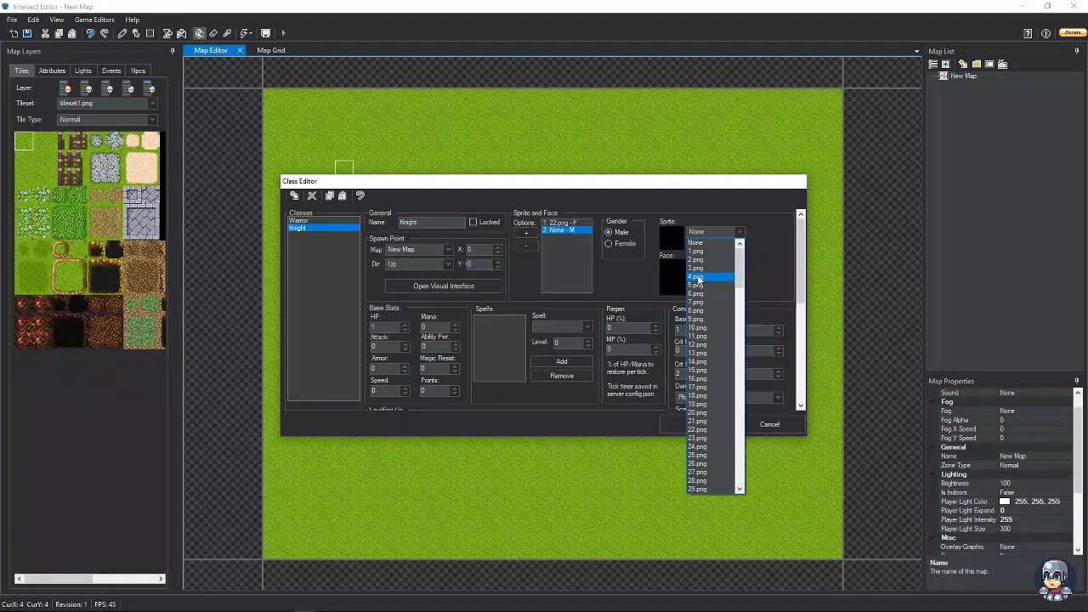
{"action": "left_click", "coordinate": [699, 277]}
{"action": "left_click", "coordinate": [714, 231]}
{"action": "left_click", "coordinate": [701, 260]}
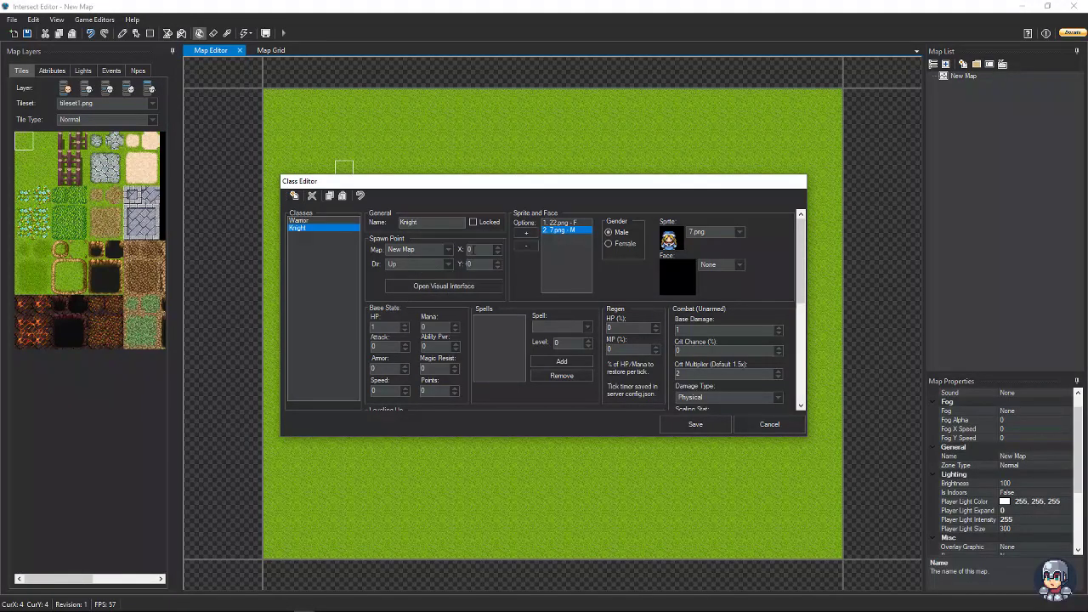
- Keep spawn direction Up and pick tile X 8, Y 7 on New Map in the visual picker
{"action": "left_click", "coordinate": [417, 263]}
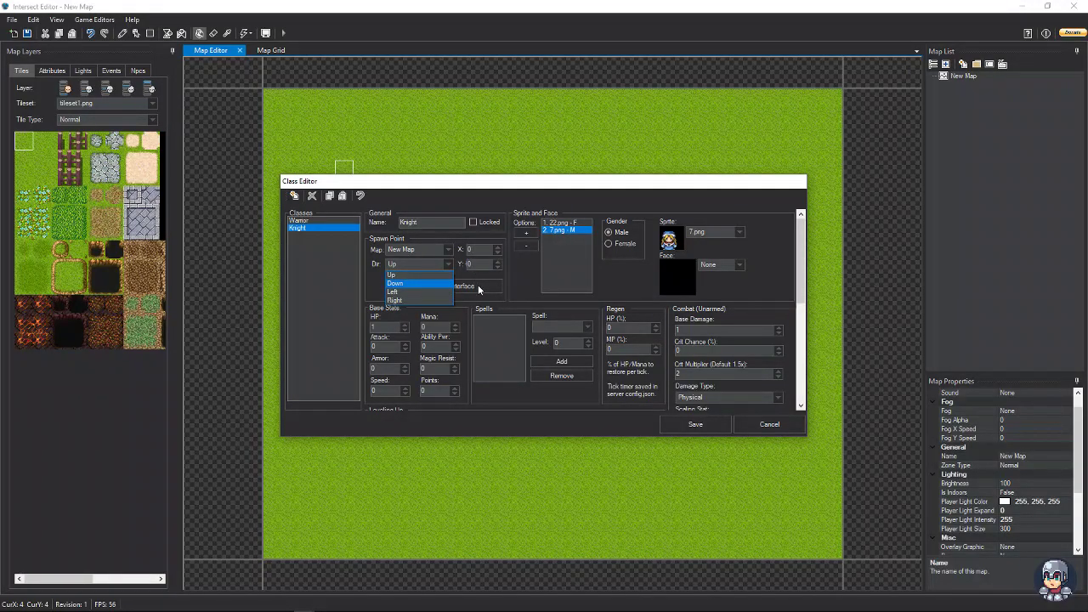
{"action": "left_click", "coordinate": [417, 284]}
{"action": "left_click", "coordinate": [472, 286]}
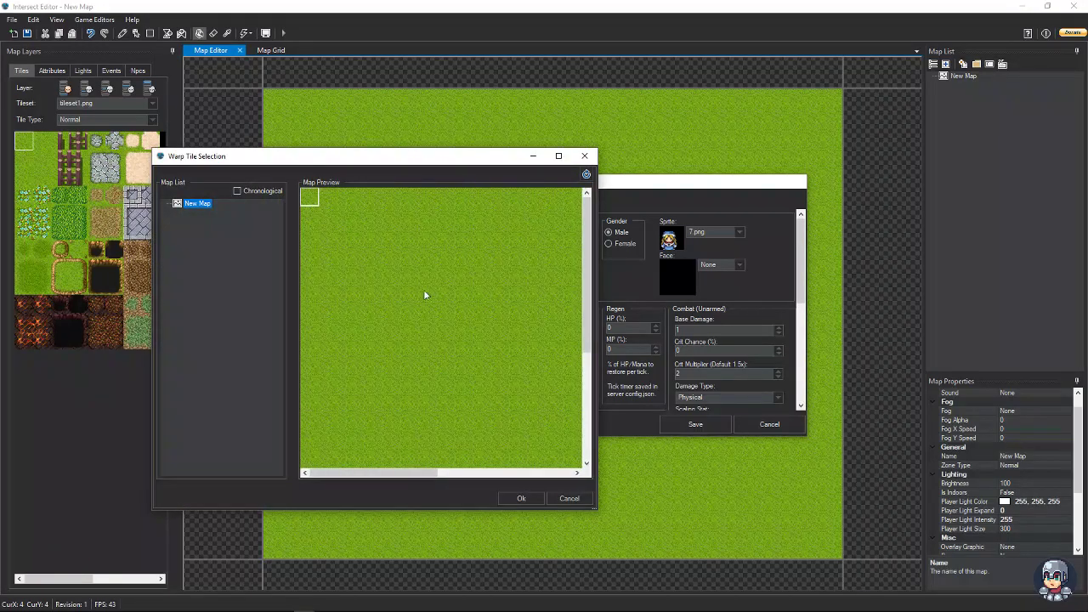
{"action": "left_click", "coordinate": [453, 306]}
{"action": "left_click_drag", "start_coordinate": [375, 156], "coordinate": [387, 134]}
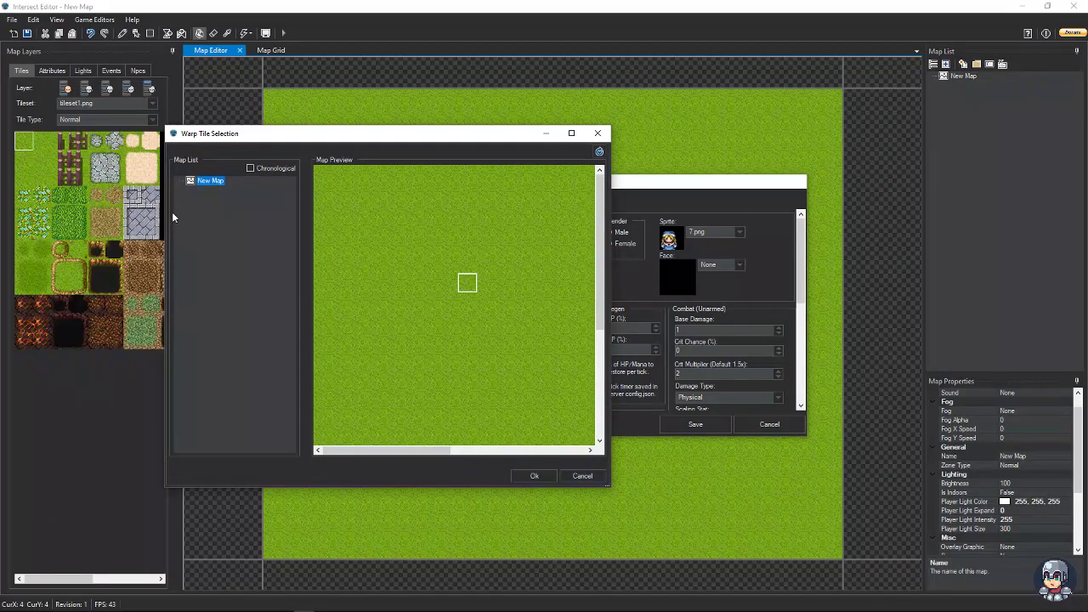
{"action": "left_click", "coordinate": [534, 475]}
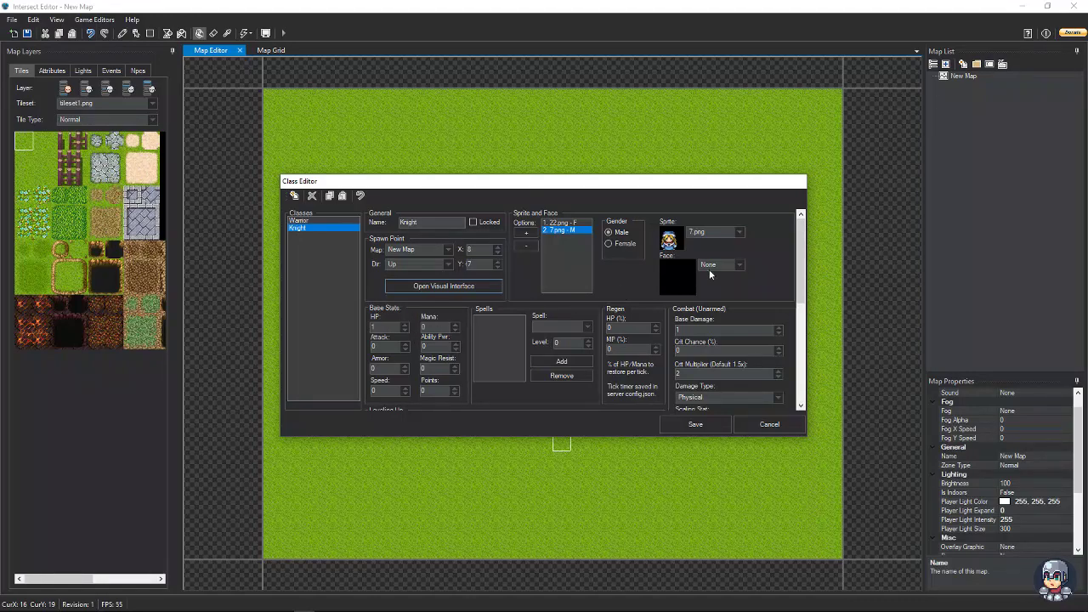
- Enter Knight base stats: Attack 2, Armor 3, Magic Resist 1, Speed 20 and 5 Points
{"action": "left_click_drag", "start_coordinate": [799, 270], "coordinate": [799, 301]}
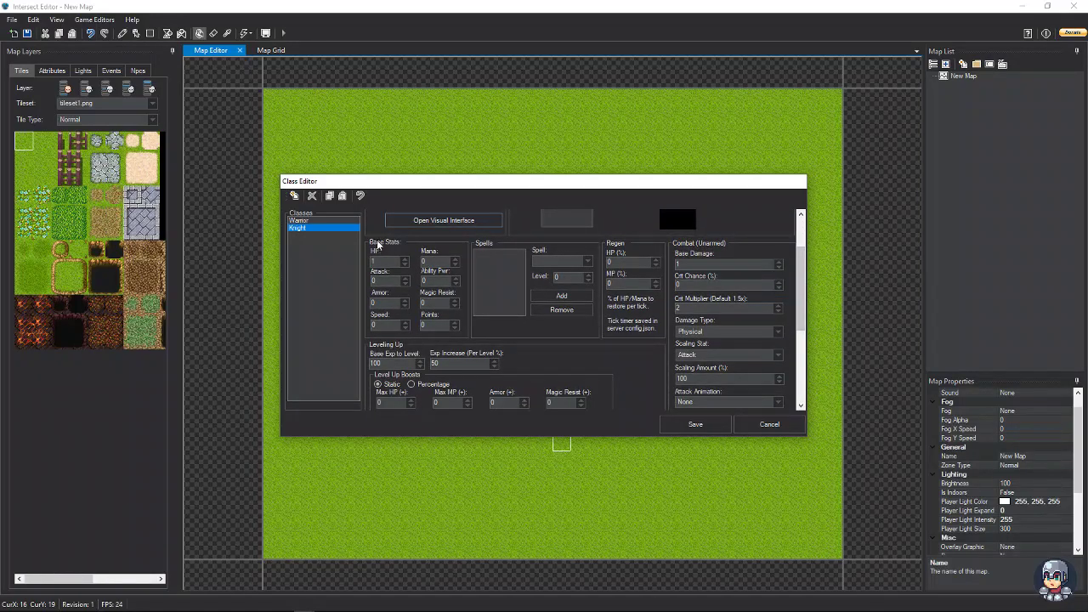
{"action": "left_click", "coordinate": [403, 262]}
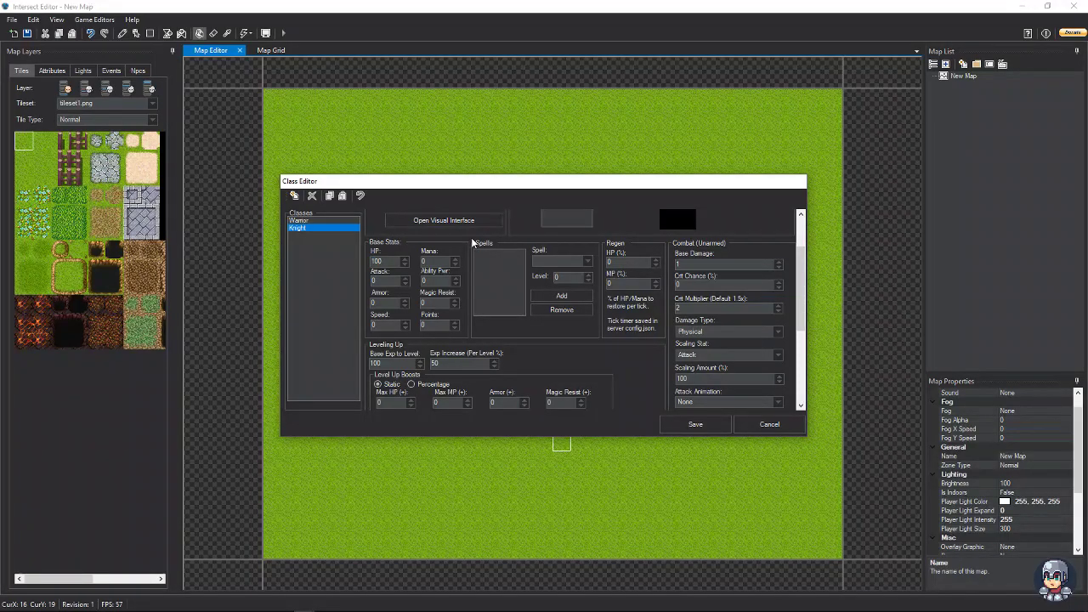
{"action": "type", "text": "2"}
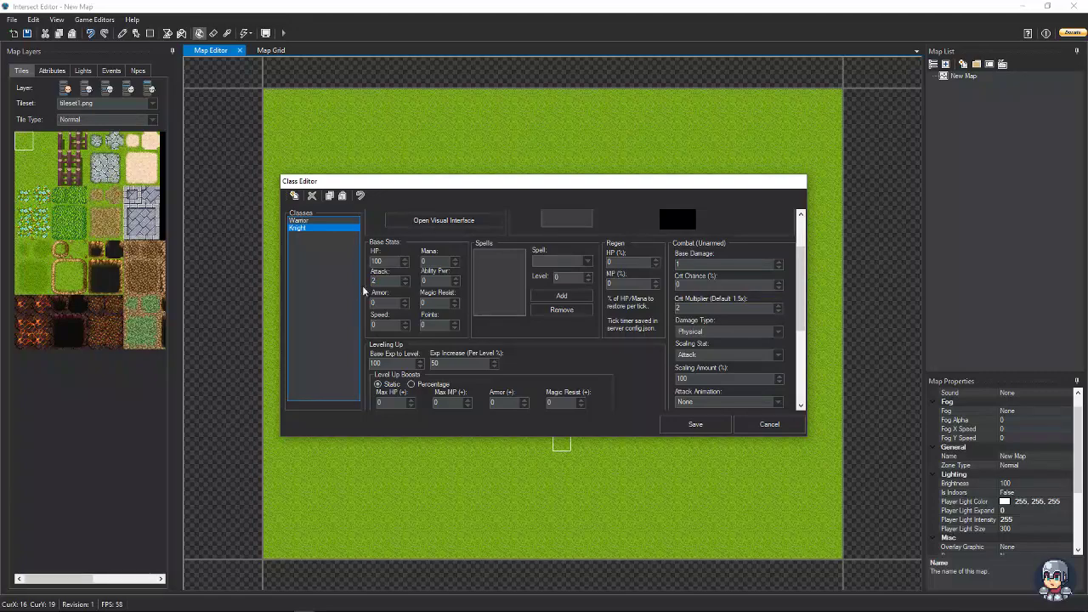
{"action": "key", "text": "Tab"}
{"action": "key", "text": "Tab"}
{"action": "type", "text": "1"}
{"action": "key", "text": "BackSpace"}
{"action": "type", "text": "20"}
{"action": "type", "text": "5"}
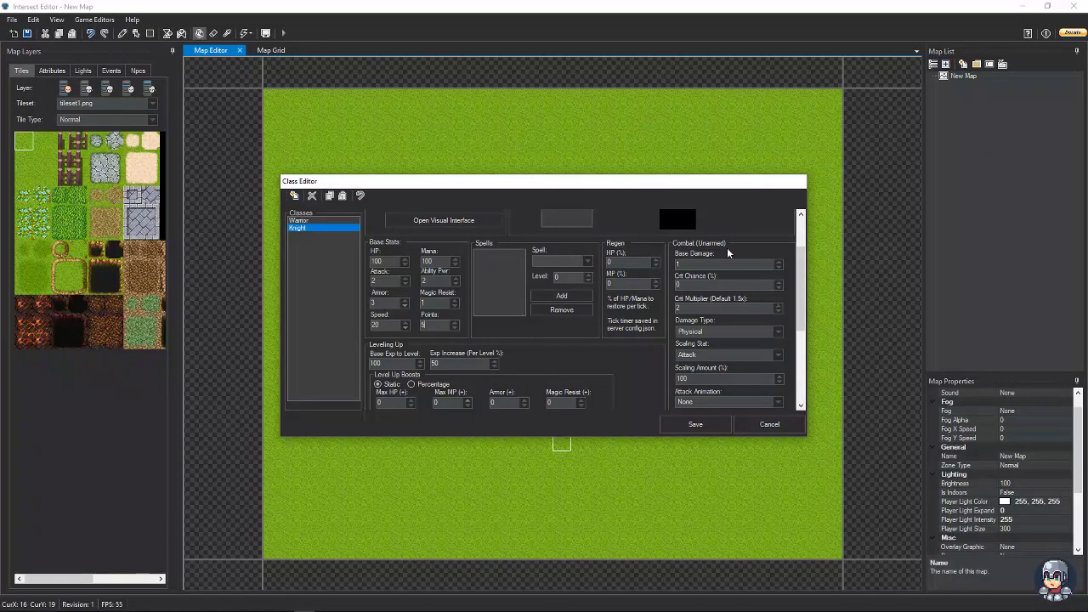
- Commit Points 5, scroll past Spawn Items and save the Knight class
{"action": "left_click", "coordinate": [702, 265]}
{"action": "left_click_drag", "start_coordinate": [800, 261], "coordinate": [800, 271]}
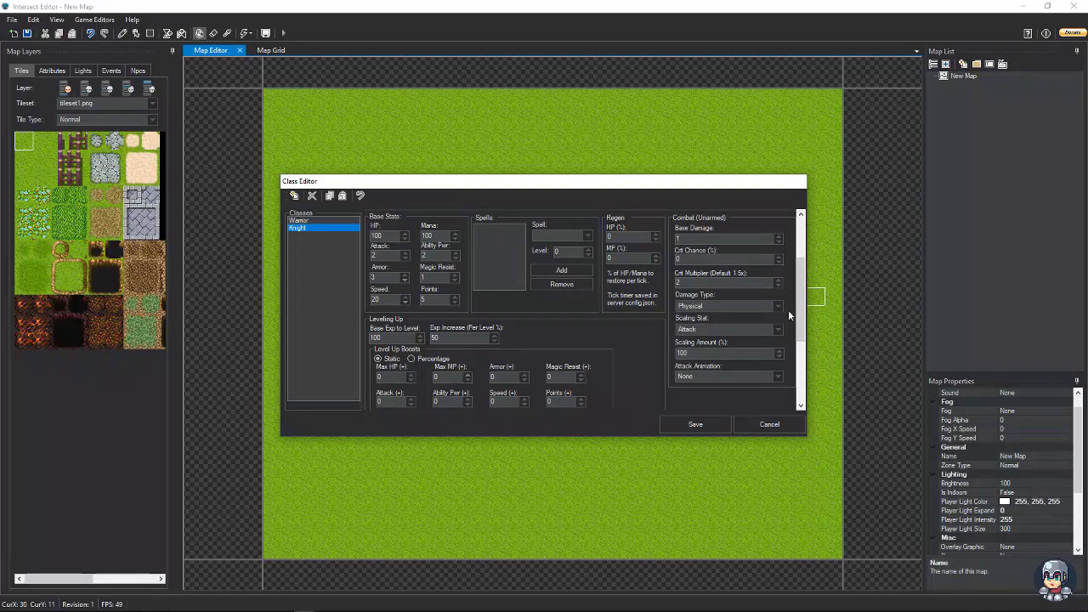
{"action": "scroll", "coordinate": [792, 313], "scroll_direction": "down", "scroll_amount": 3}
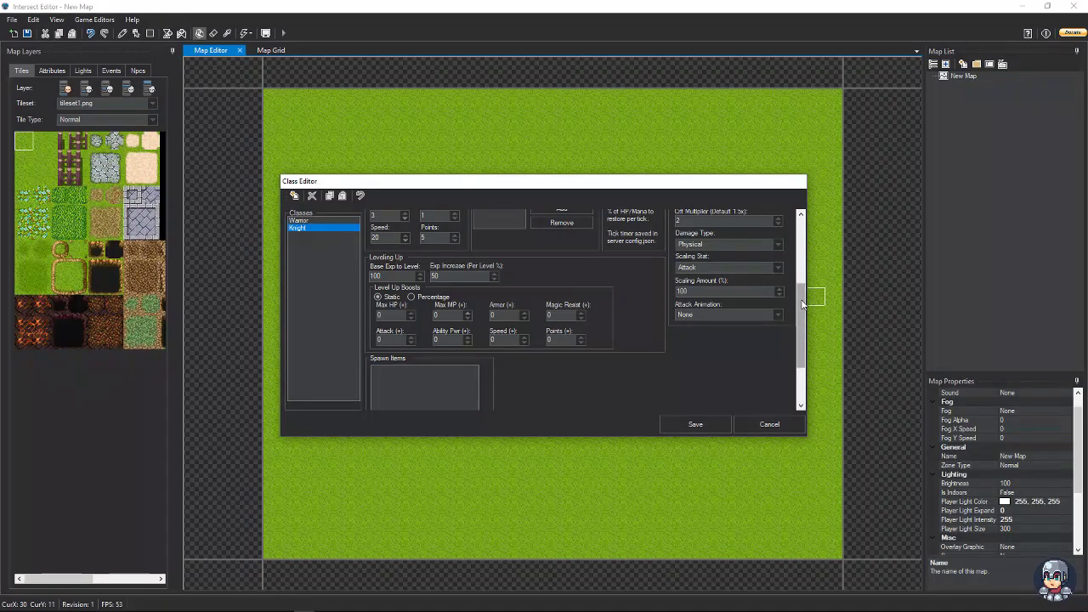
{"action": "scroll", "coordinate": [797, 310], "scroll_direction": "down", "scroll_amount": 3}
{"action": "scroll", "coordinate": [813, 289], "scroll_direction": "down", "scroll_amount": 1}
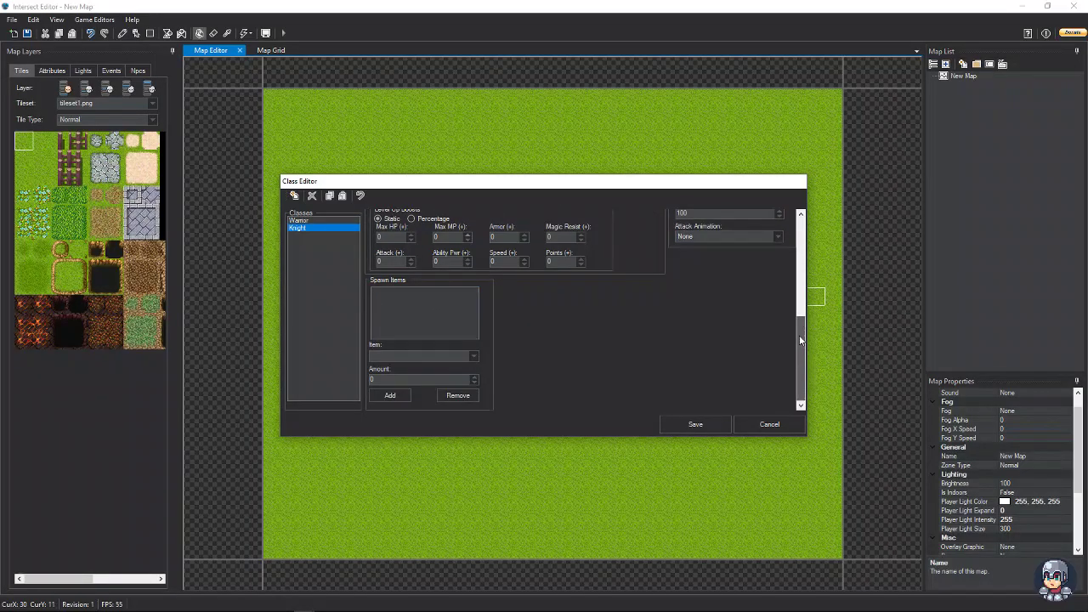
{"action": "left_click", "coordinate": [695, 424]}
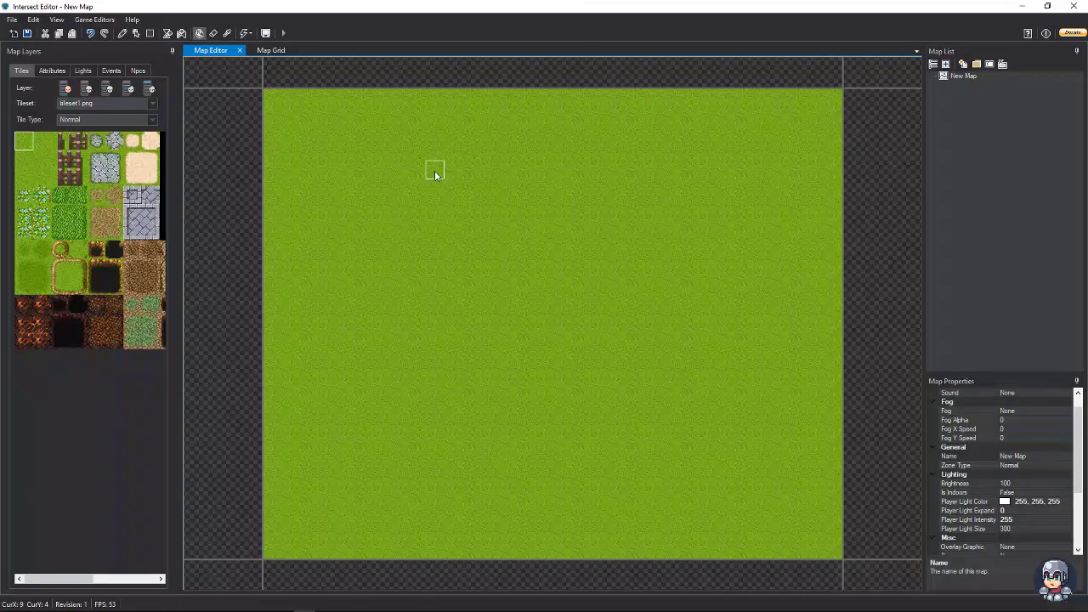
- Minimize the editor and log out of the game client to the login screen
{"action": "left_click", "coordinate": [1020, 6]}
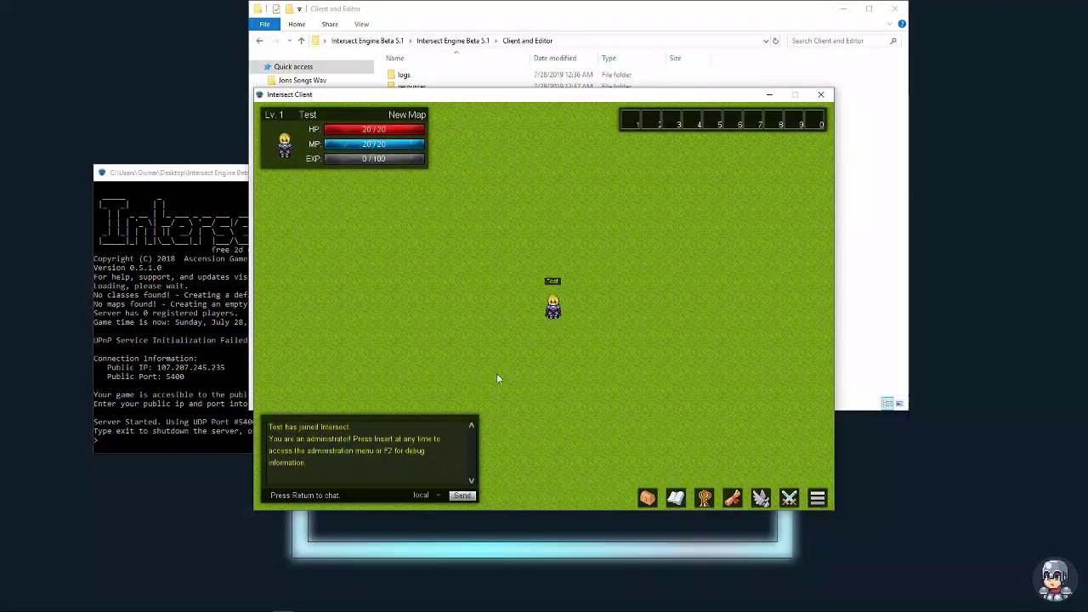
{"action": "left_click", "coordinate": [817, 499]}
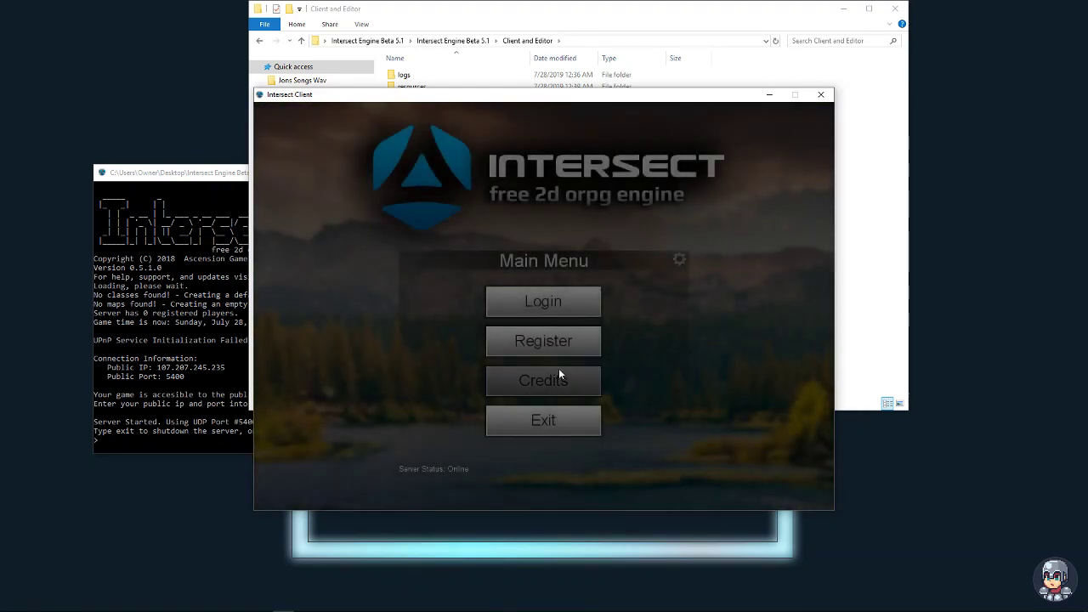
{"action": "left_click", "coordinate": [535, 293]}
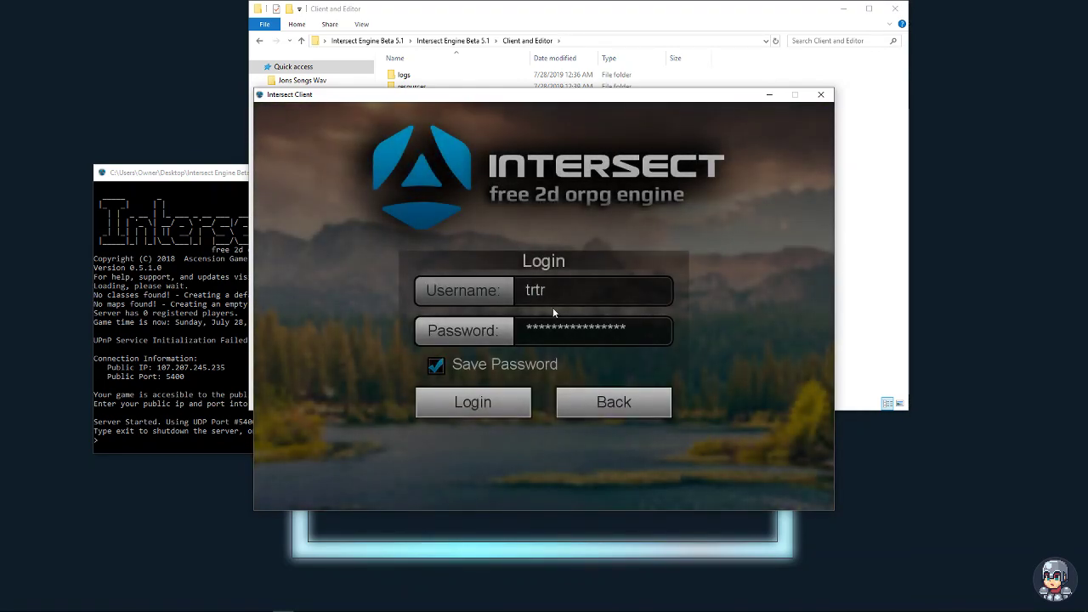
- Log back in with another account's username and password, then log out to the main menu
{"action": "left_click_drag", "start_coordinate": [551, 293], "coordinate": [448, 282]}
{"action": "type", "text": "Test"}
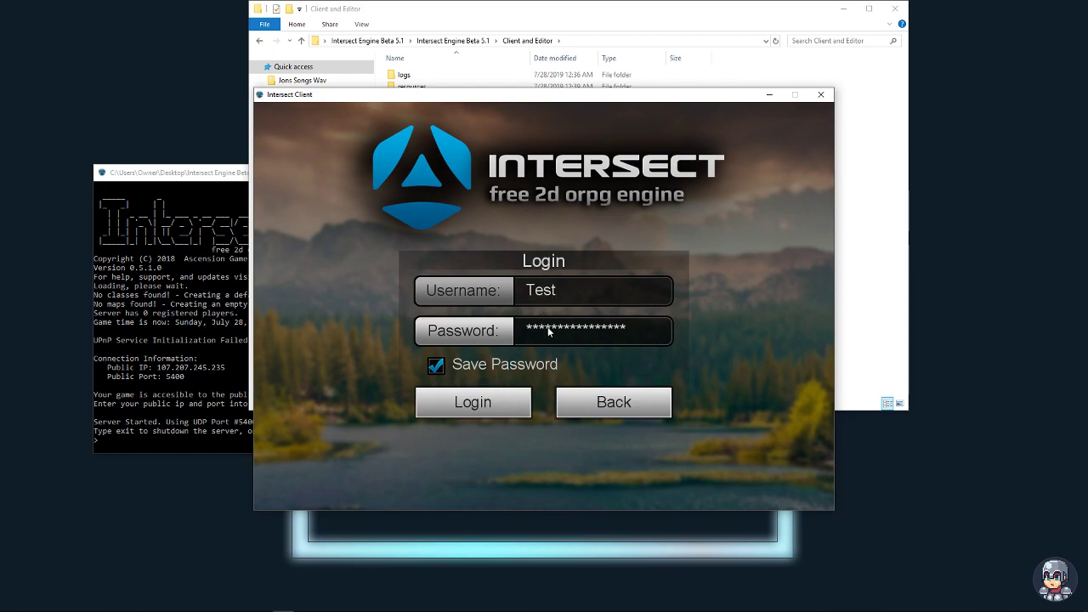
{"action": "double_click", "coordinate": [548, 330]}
{"action": "type", "text": "te"}
{"action": "left_click", "coordinate": [469, 393]}
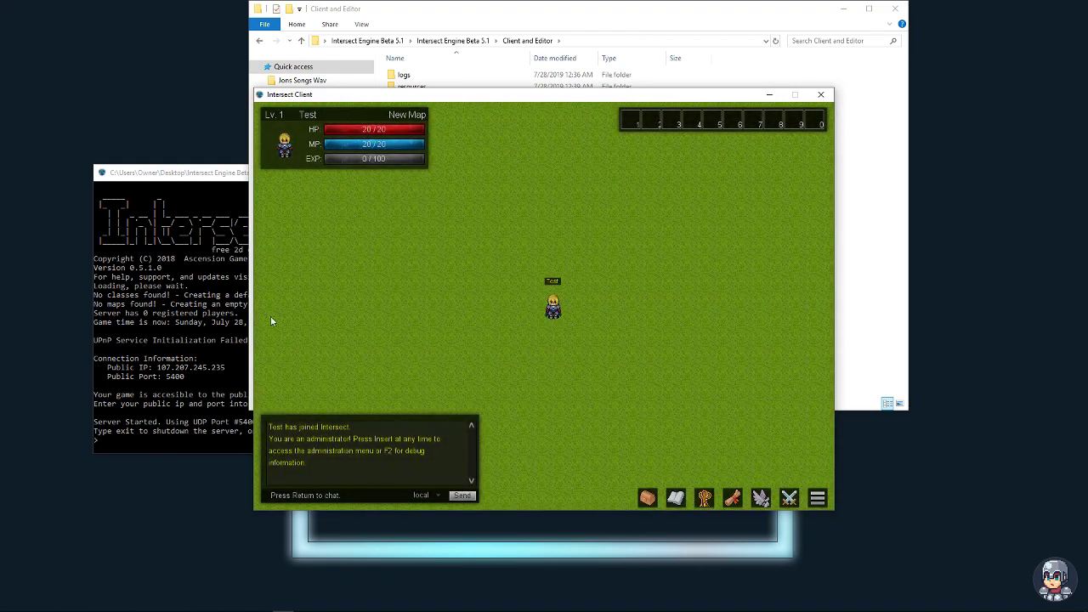
{"action": "left_click", "coordinate": [815, 501]}
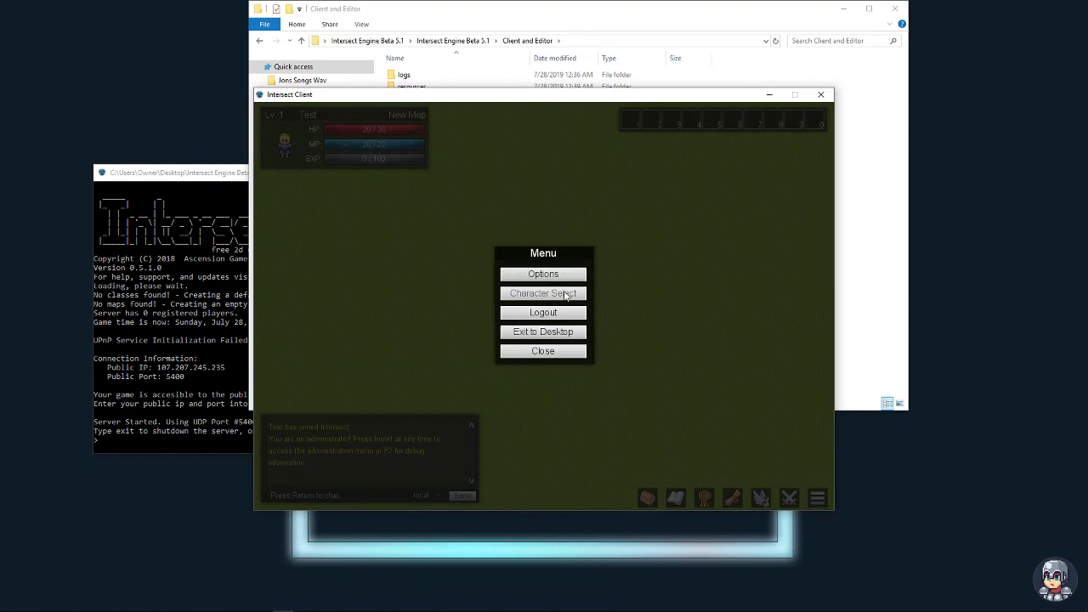
{"action": "left_click", "coordinate": [551, 314]}
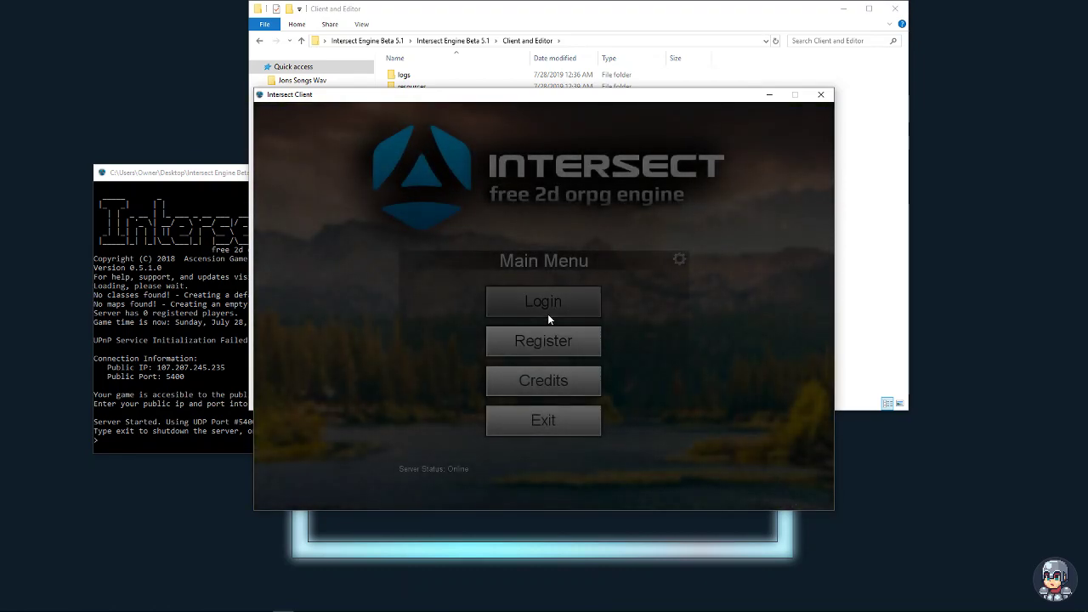
- Register a new account with a username, e-mail address and confirmed password
{"action": "left_click", "coordinate": [548, 308]}
{"action": "left_click", "coordinate": [595, 396]}
{"action": "left_click", "coordinate": [545, 340]}
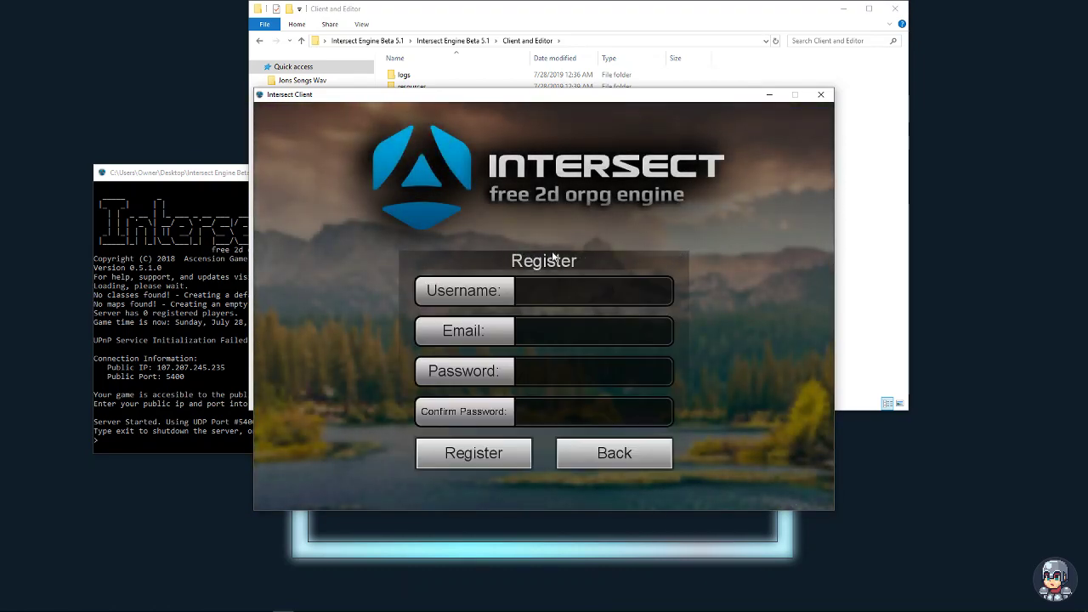
{"action": "left_click", "coordinate": [622, 284]}
{"action": "type", "text": "Test2"}
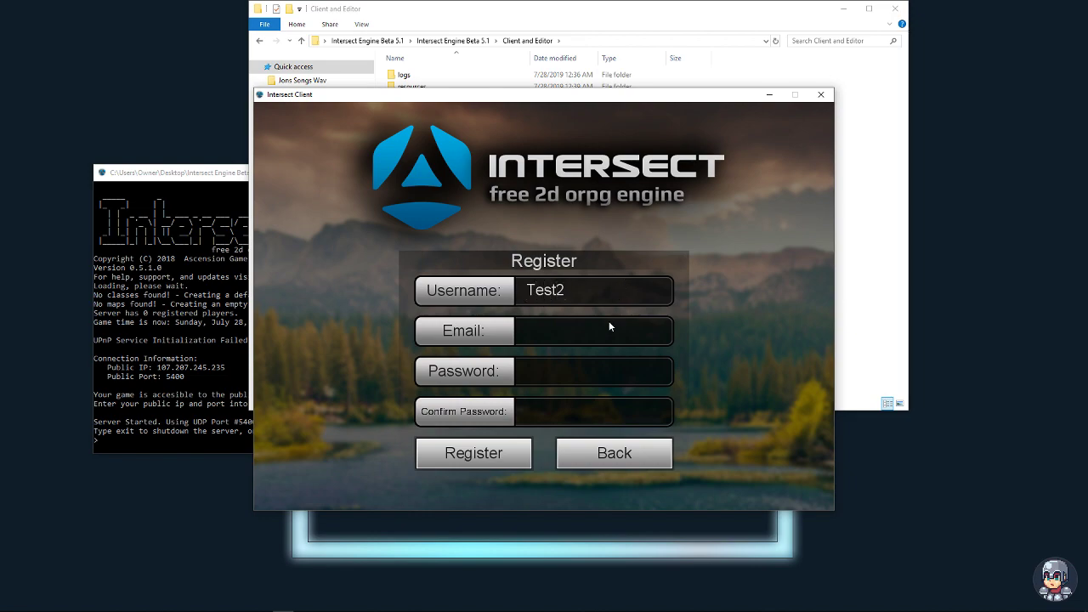
{"action": "left_click", "coordinate": [594, 342]}
{"action": "left_click", "coordinate": [580, 371]}
{"action": "type", "text": "test"}
{"action": "left_click", "coordinate": [565, 411]}
{"action": "type", "text": "test"}
{"action": "left_click", "coordinate": [492, 453]}
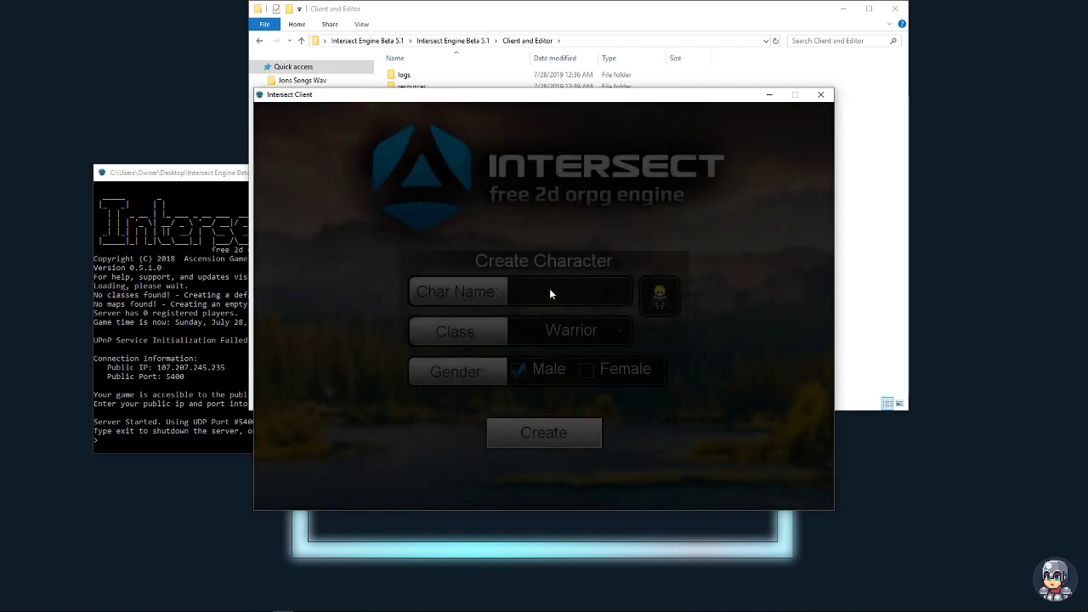
- Name the new character test2 and choose the Knight class
{"action": "type", "text": "test2"}
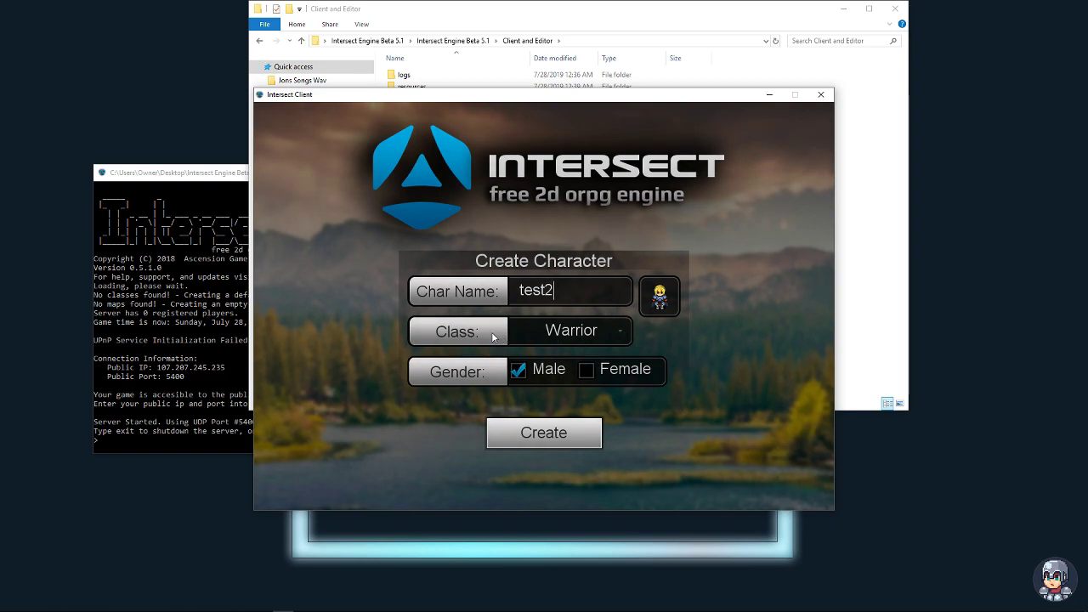
{"action": "left_click", "coordinate": [567, 334]}
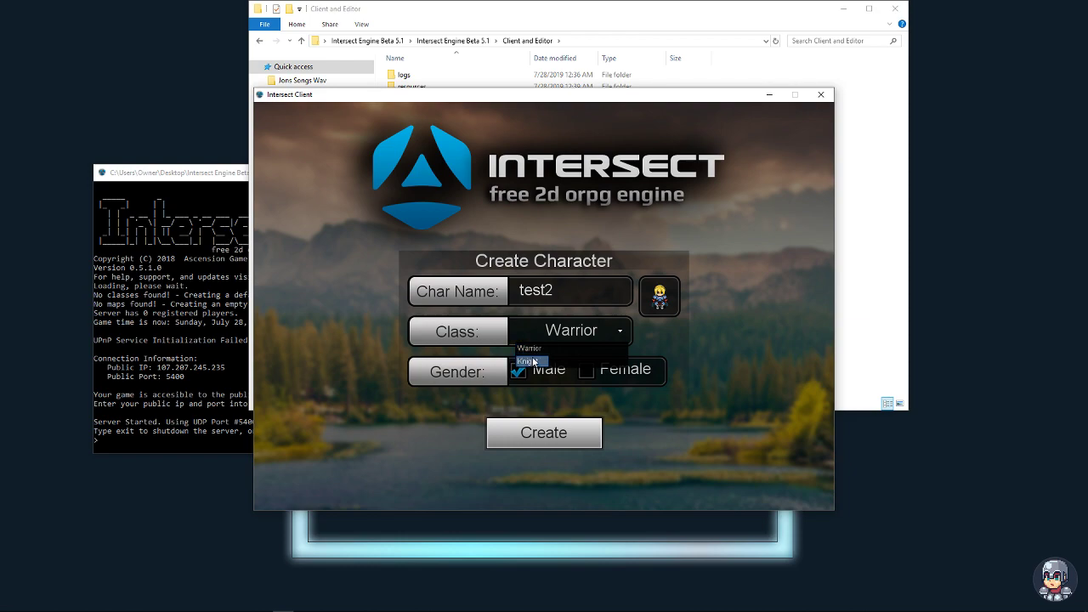
{"action": "left_click", "coordinate": [528, 362]}
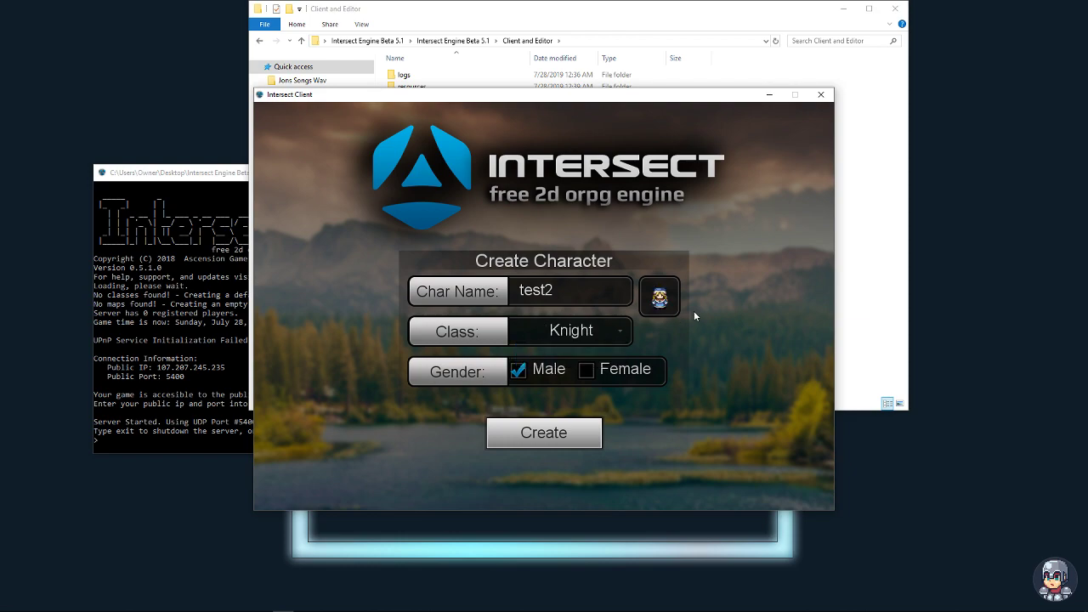
- Compare male and female Knight sprites, choose Female and create the character
{"action": "left_click", "coordinate": [586, 372]}
{"action": "left_click", "coordinate": [520, 372]}
{"action": "left_click", "coordinate": [520, 374]}
{"action": "left_click", "coordinate": [521, 373]}
{"action": "left_click", "coordinate": [541, 370]}
{"action": "left_click", "coordinate": [535, 367]}
{"action": "left_click", "coordinate": [587, 372]}
{"action": "left_click", "coordinate": [581, 372]}
{"action": "left_click", "coordinate": [585, 370]}
{"action": "left_click", "coordinate": [542, 376]}
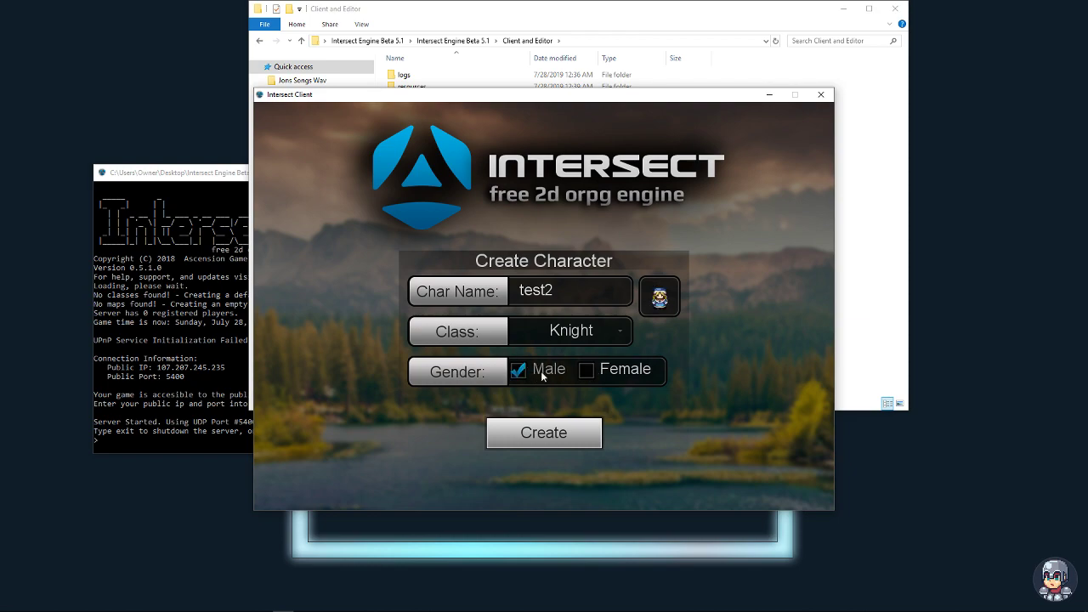
{"action": "left_click", "coordinate": [587, 370]}
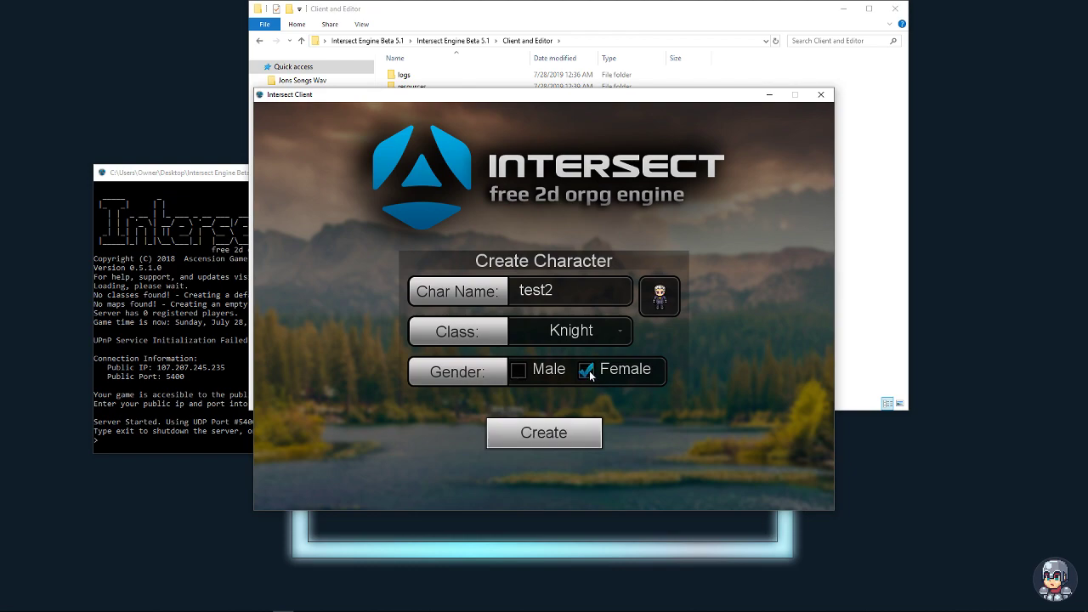
{"action": "left_click", "coordinate": [550, 432]}
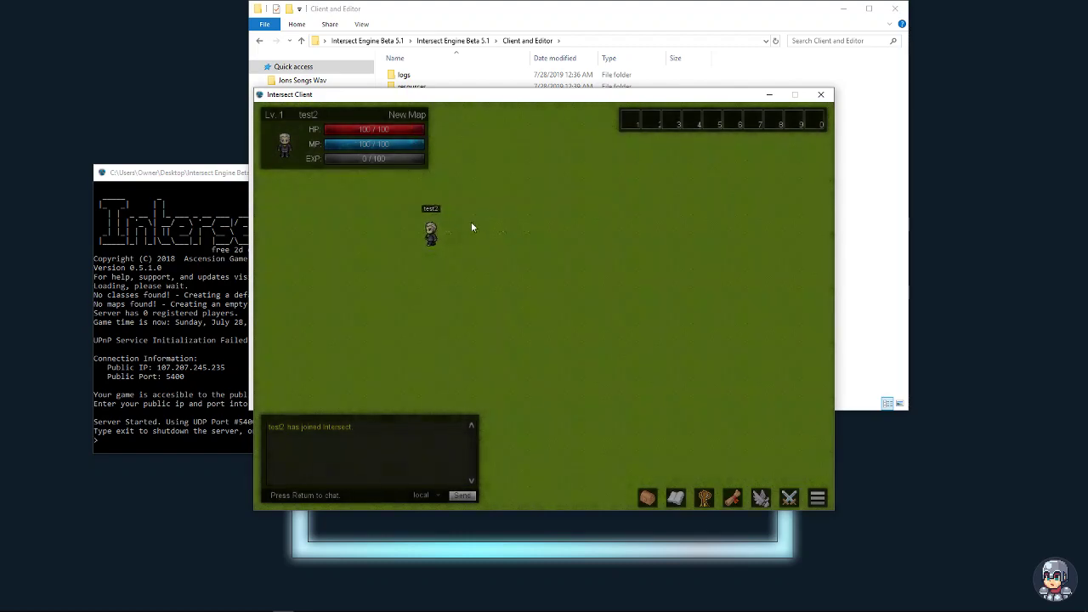
- Walk the Knight around the map and open the Character Info window
{"action": "key", "text": "Right"}
{"action": "key", "text": "Up"}
{"action": "key", "text": "Left"}
{"action": "key", "text": "Down"}
{"action": "left_click", "coordinate": [703, 497]}
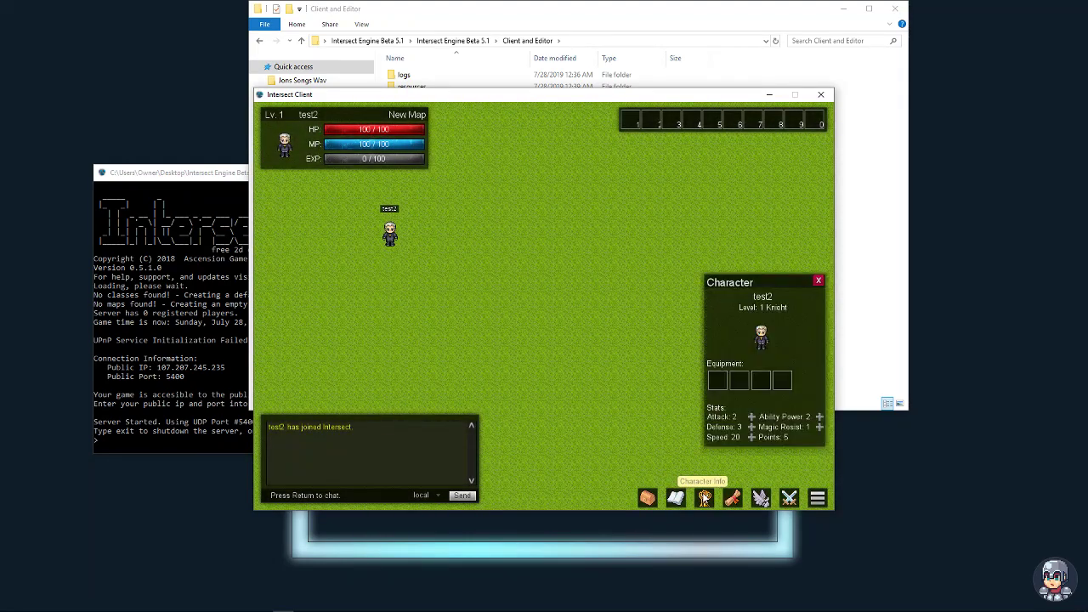
{"action": "key", "text": "Right"}
{"action": "key", "text": "Down"}
{"action": "key", "text": "Left"}
{"action": "key", "text": "Right"}
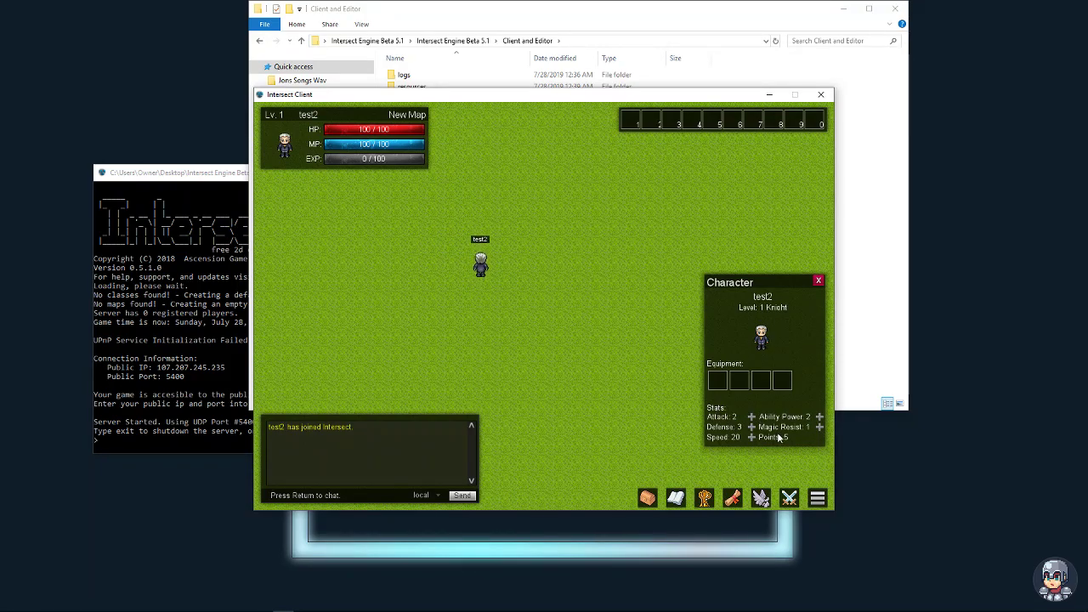
{"action": "key", "text": "Up"}
{"action": "key", "text": "Left"}
{"action": "key", "text": "Down"}
- Spend stat points on Attack, Defense, Ability Power and Magic Resist, then close Character Info
{"action": "left_click", "coordinate": [820, 427]}
{"action": "left_click", "coordinate": [819, 416]}
{"action": "key", "text": "Left"}
{"action": "key", "text": "Down"}
{"action": "left_click", "coordinate": [751, 417]}
{"action": "left_click", "coordinate": [751, 416]}
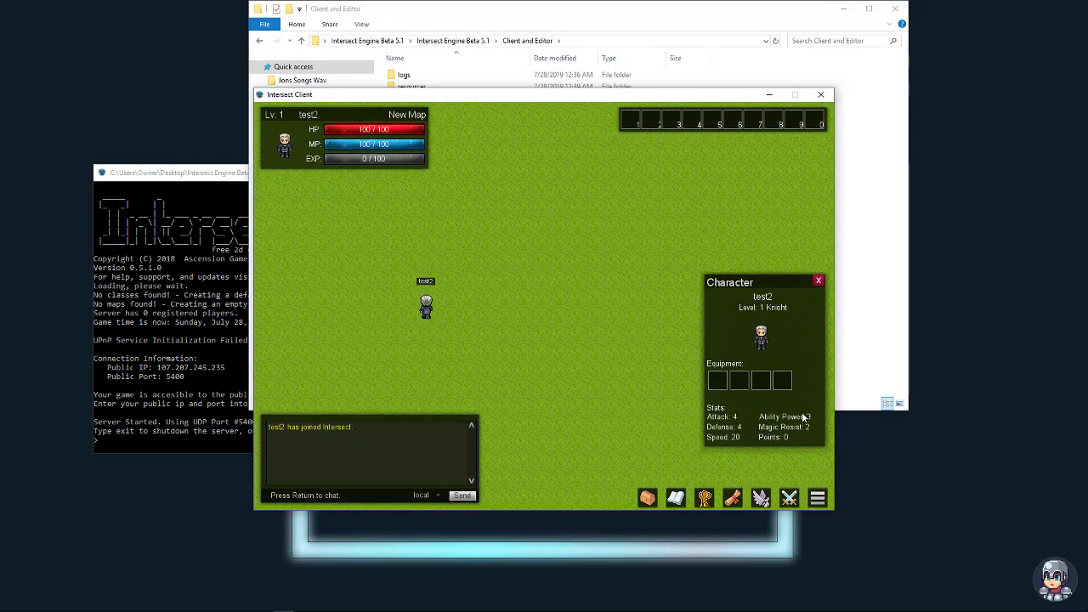
{"action": "key", "text": "Up"}
{"action": "key", "text": "Right"}
{"action": "left_click", "coordinate": [819, 281]}
- Walk the Knight around New Map, ending near its centre
{"action": "key", "text": "Down"}
{"action": "key", "text": "Right"}
{"action": "key", "text": "Right"}
{"action": "key", "text": "Down"}
{"action": "key", "text": "Left"}
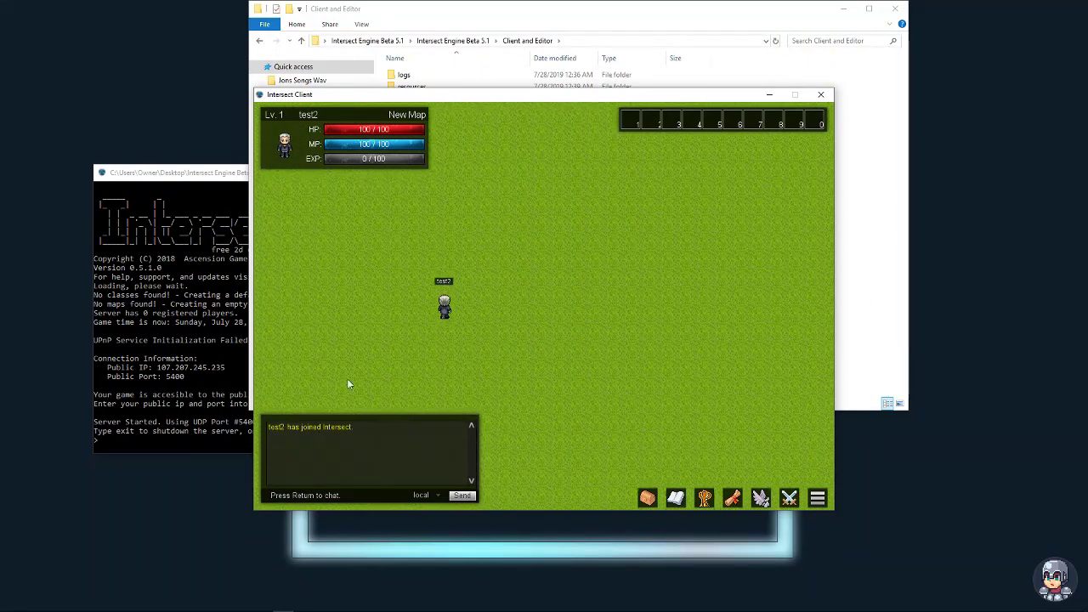
{"action": "key", "text": "Up"}
{"action": "key", "text": "Up"}
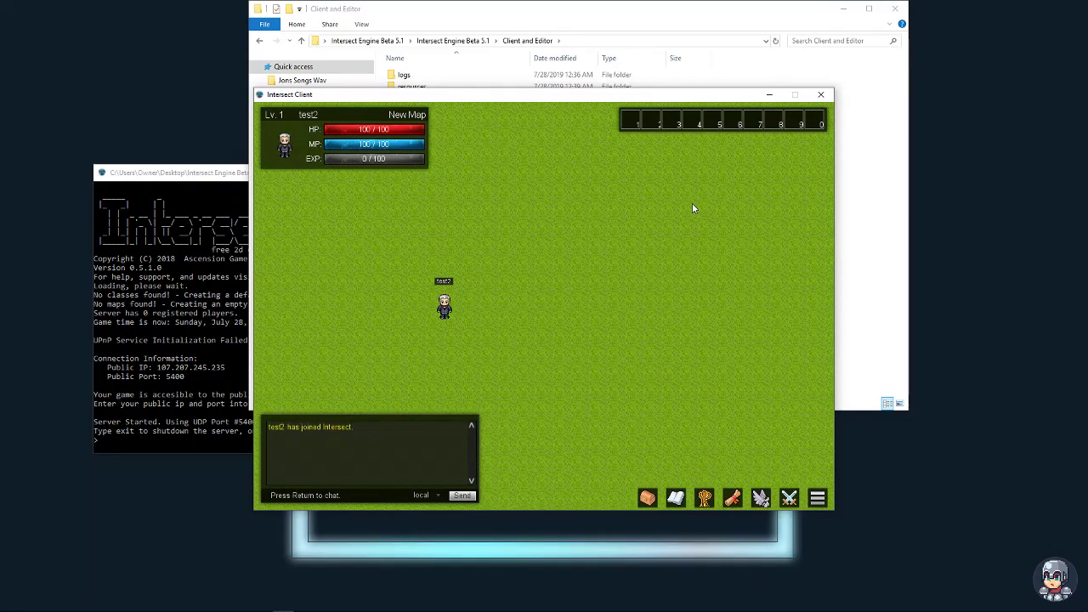
{"action": "key", "text": "Up"}
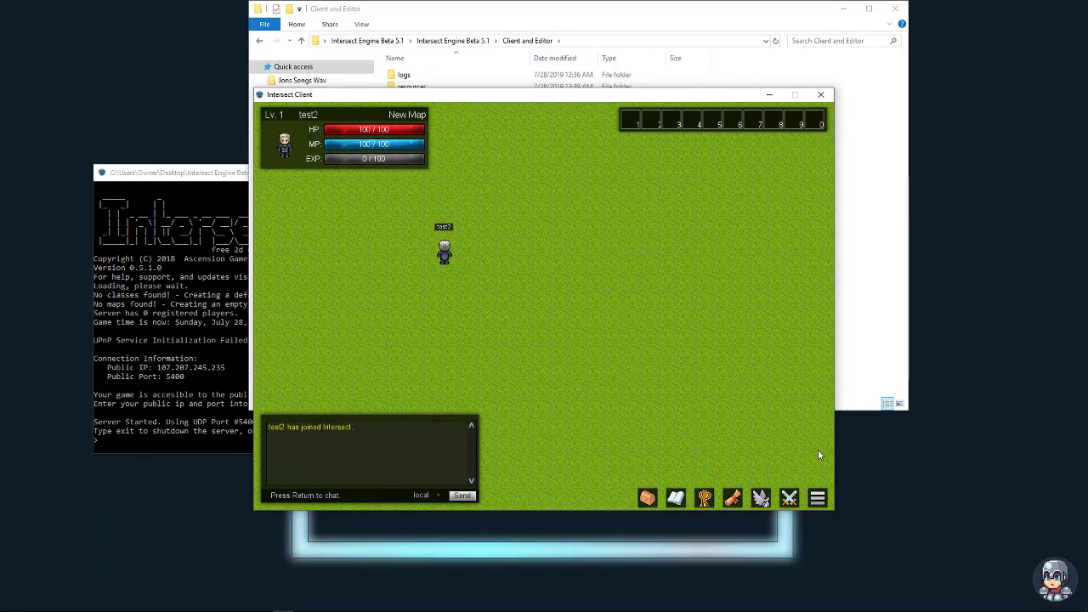
{"action": "key", "text": "Right"}
{"action": "key", "text": "Right"}
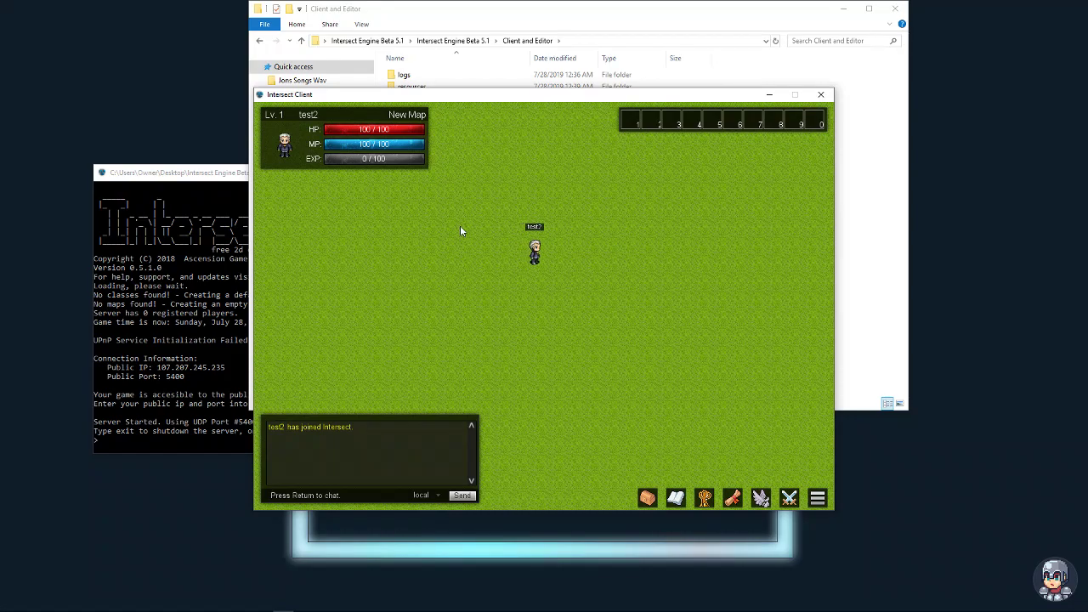
{"action": "key", "text": "Left"}
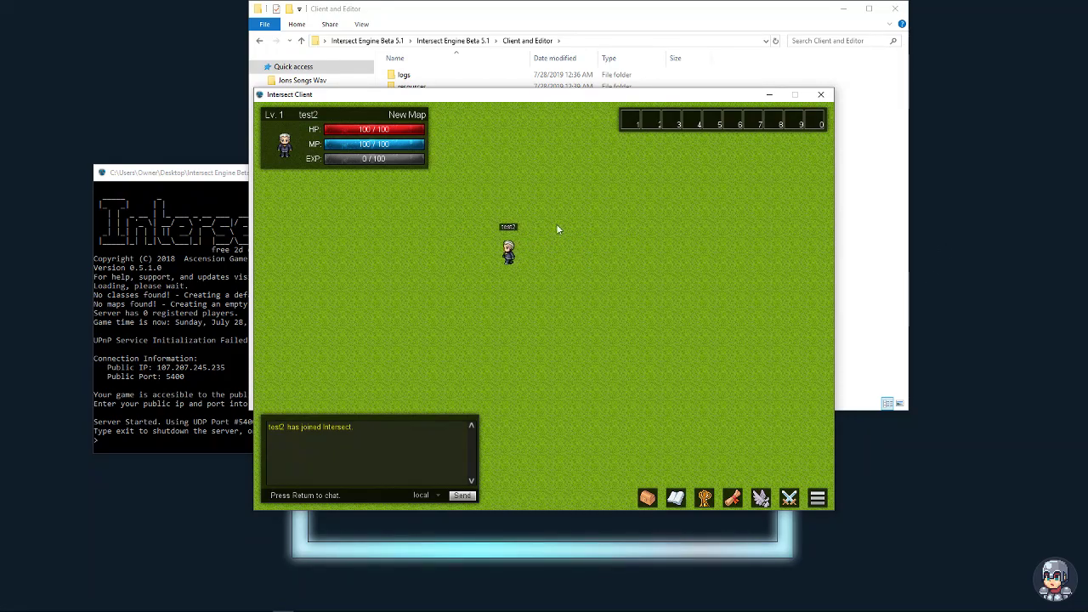
{"action": "key", "text": "Down"}
{"action": "key", "text": "Right"}
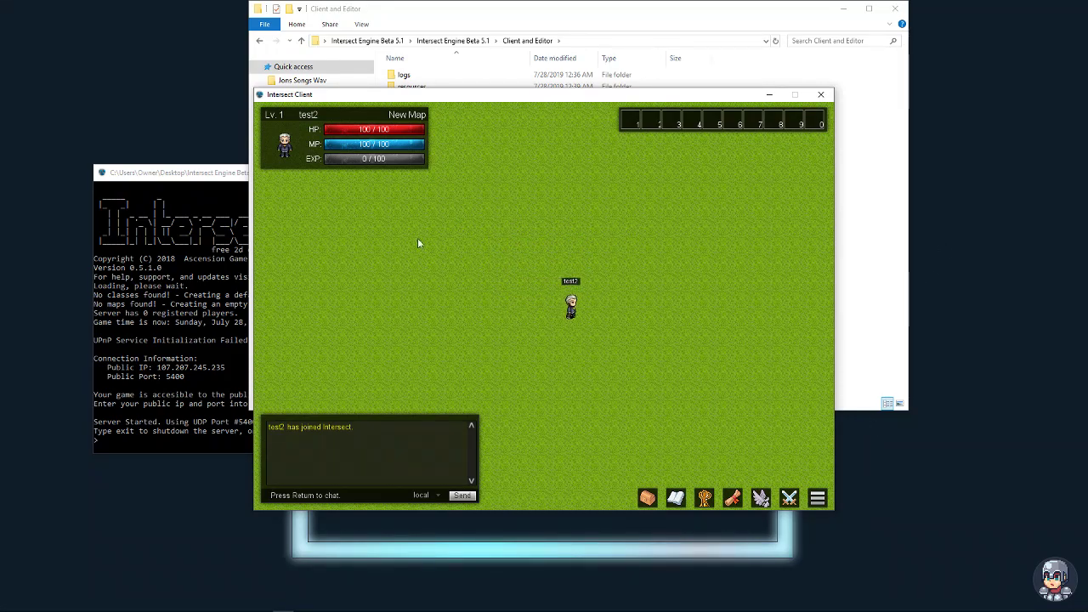
{"action": "key", "text": "Up"}
{"action": "key", "text": "Left"}
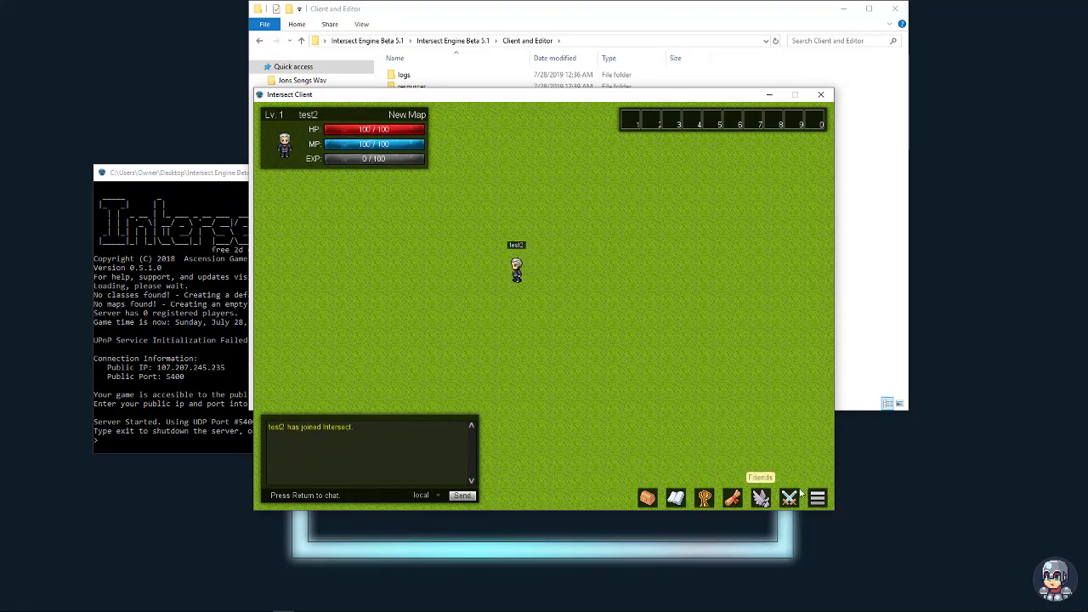
{"action": "key", "text": "Down"}
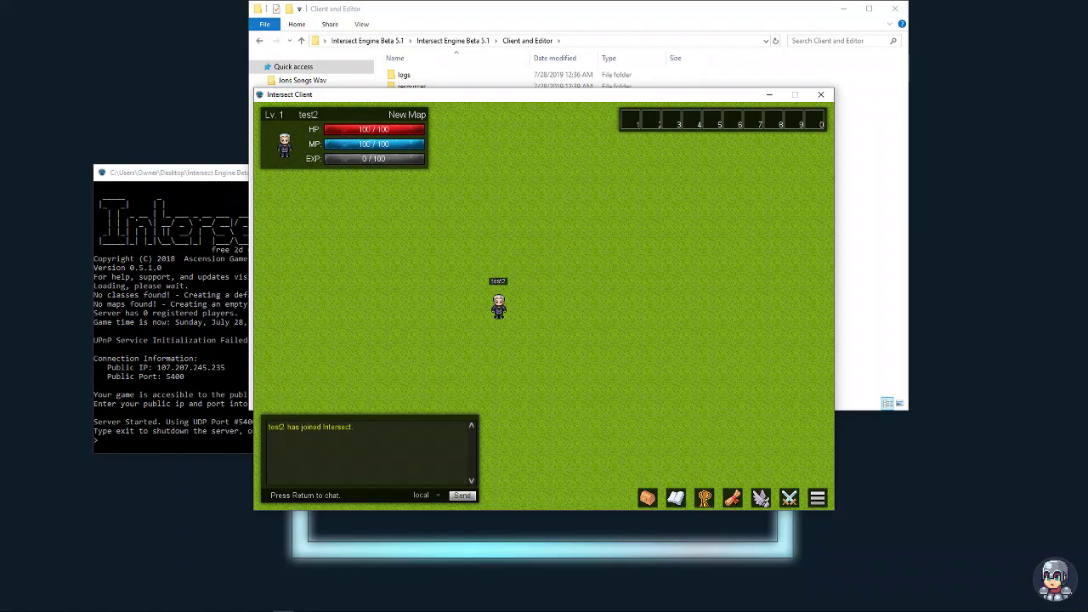